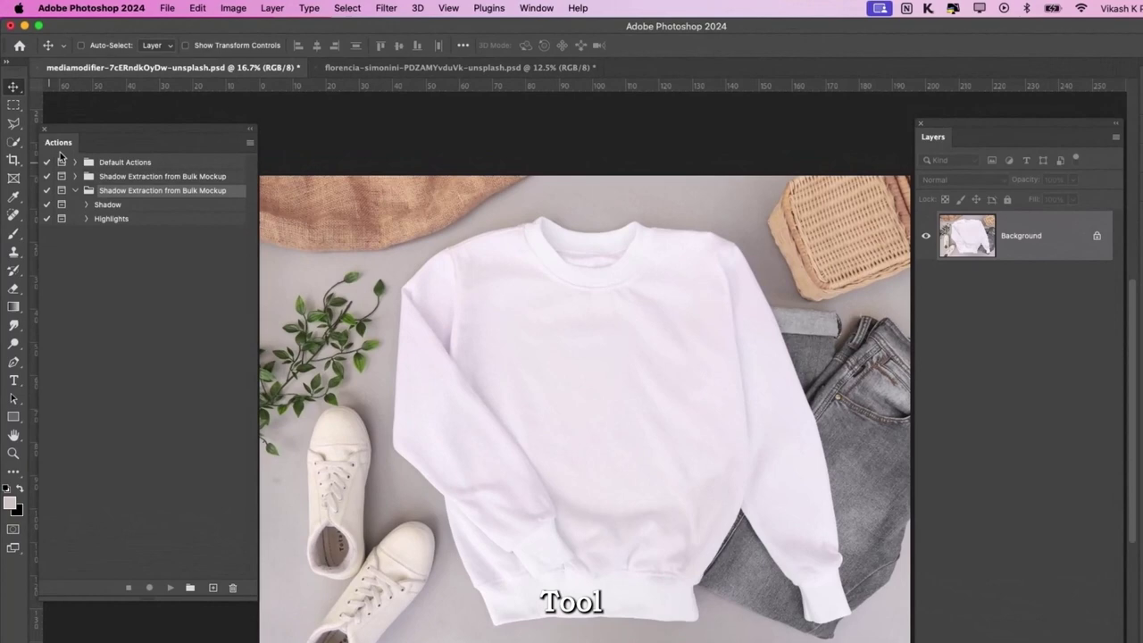
Step: Quick-select the sweatshirt, unlock Background, cut it to Layer 1, and hide Layer 0
click(13, 143)
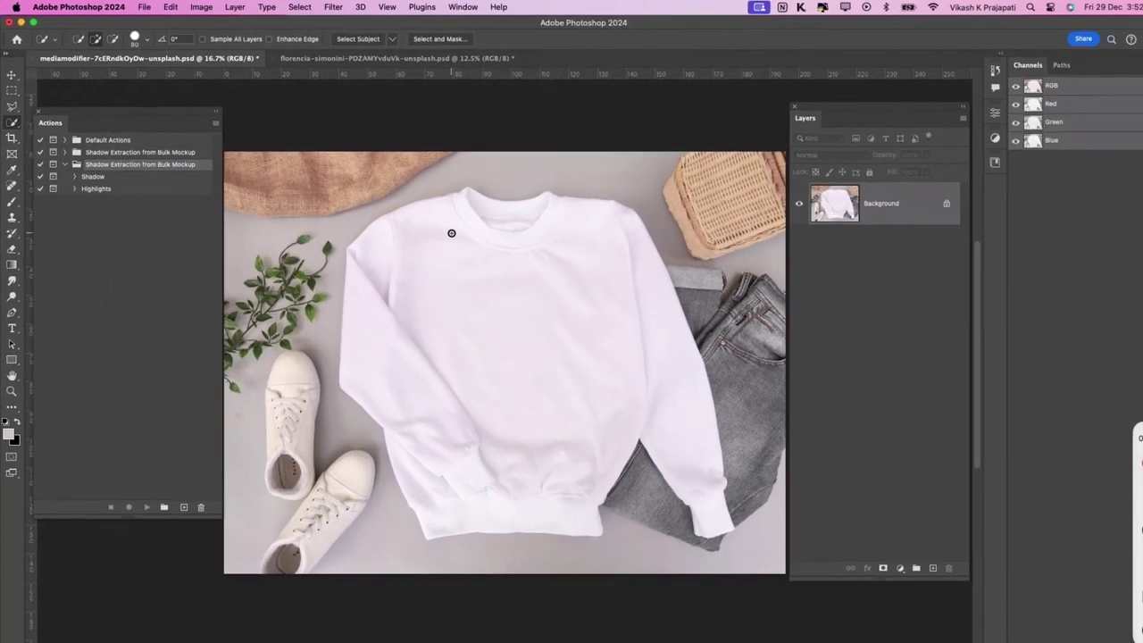
drag(493, 276, 598, 450)
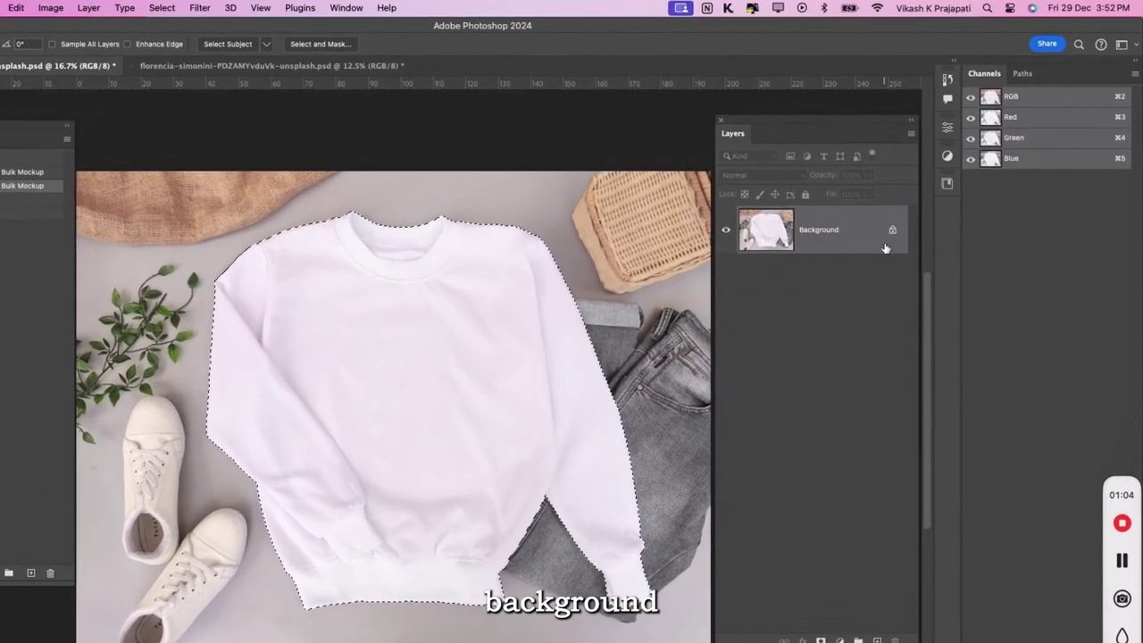
click(893, 230)
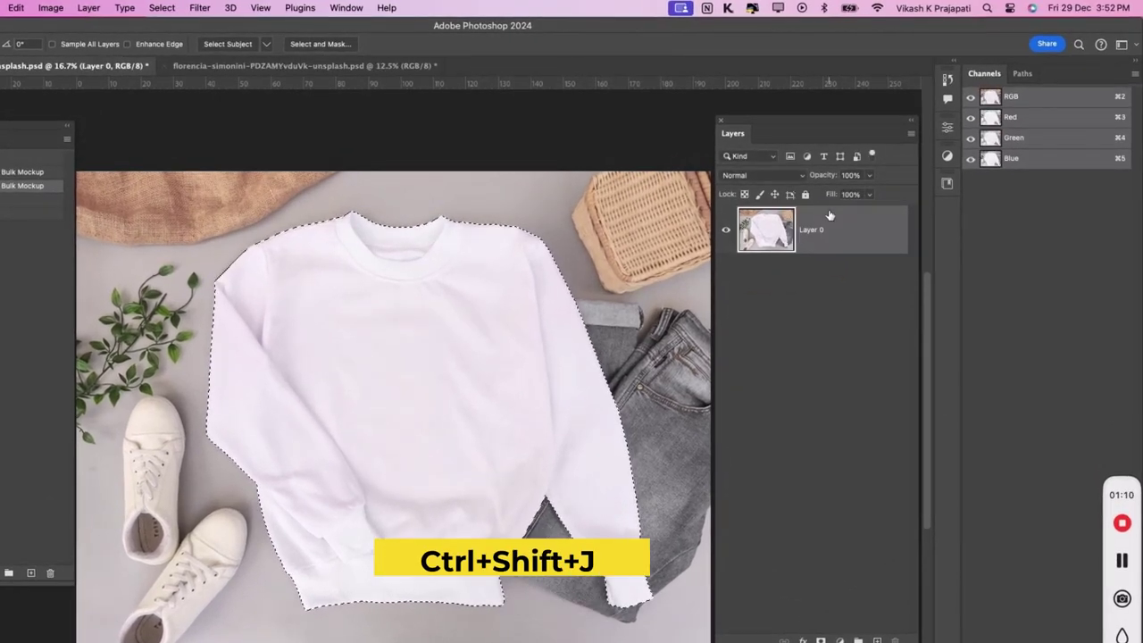
key(ctrl+shift+j)
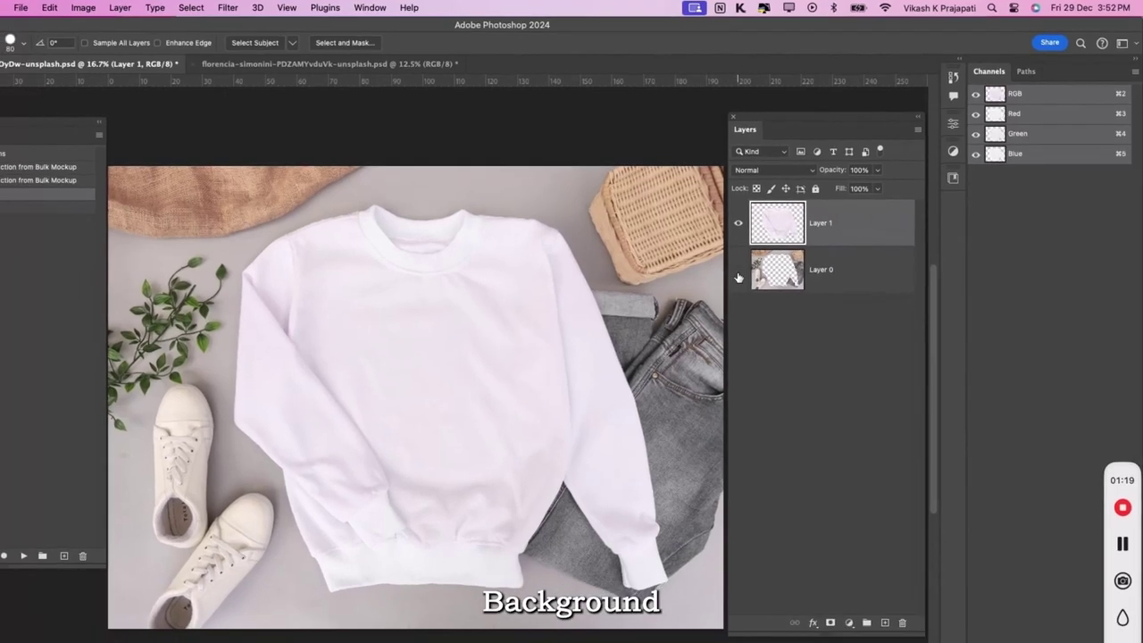
click(725, 278)
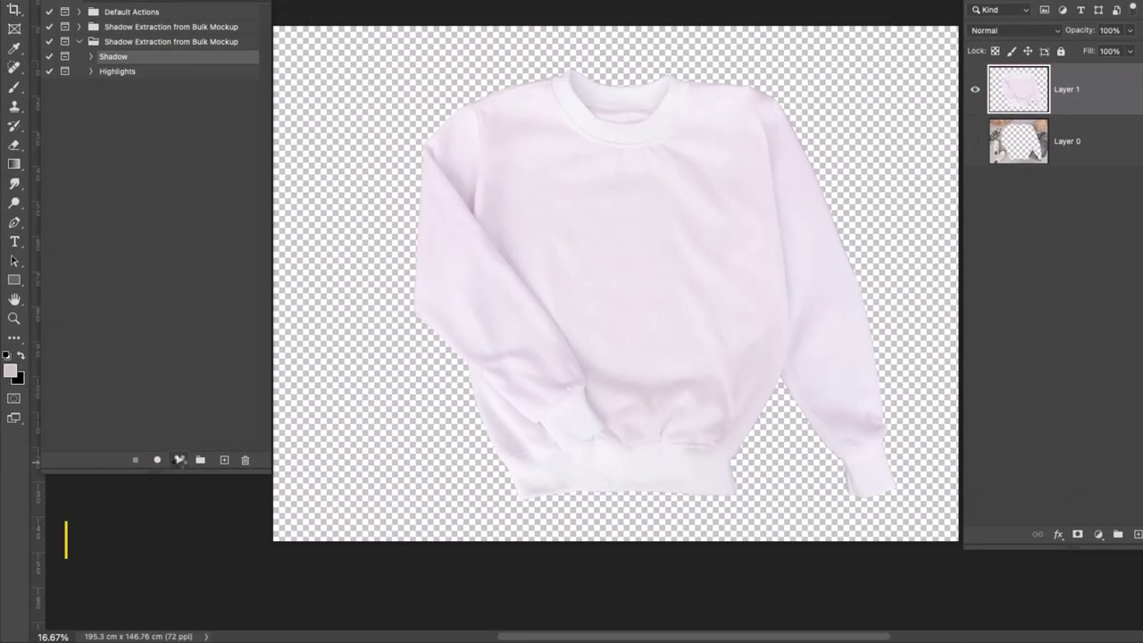
Step: Run the Shadow action and raise the Levels black input to build the Shadow layer
click(177, 462)
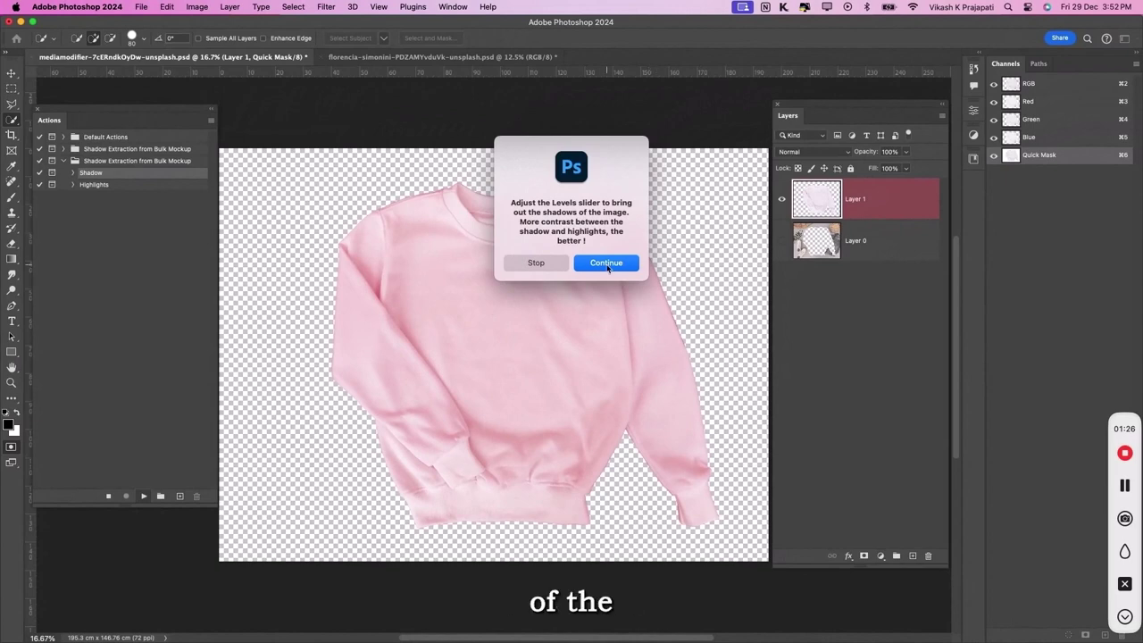
click(606, 264)
drag(684, 202, 925, 279)
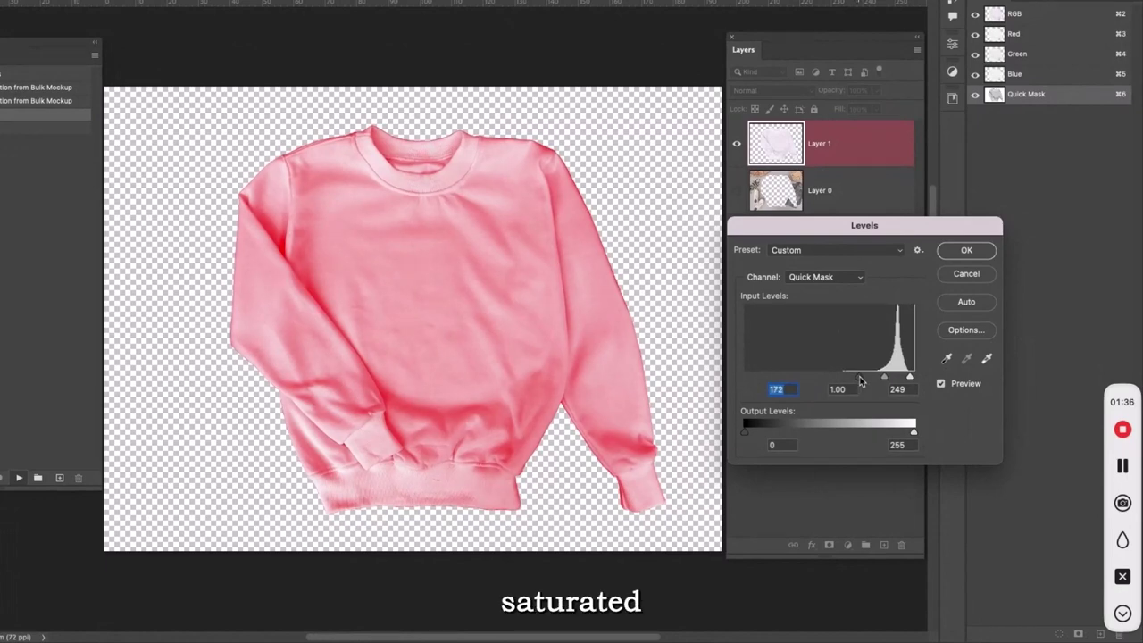
drag(862, 382, 903, 381)
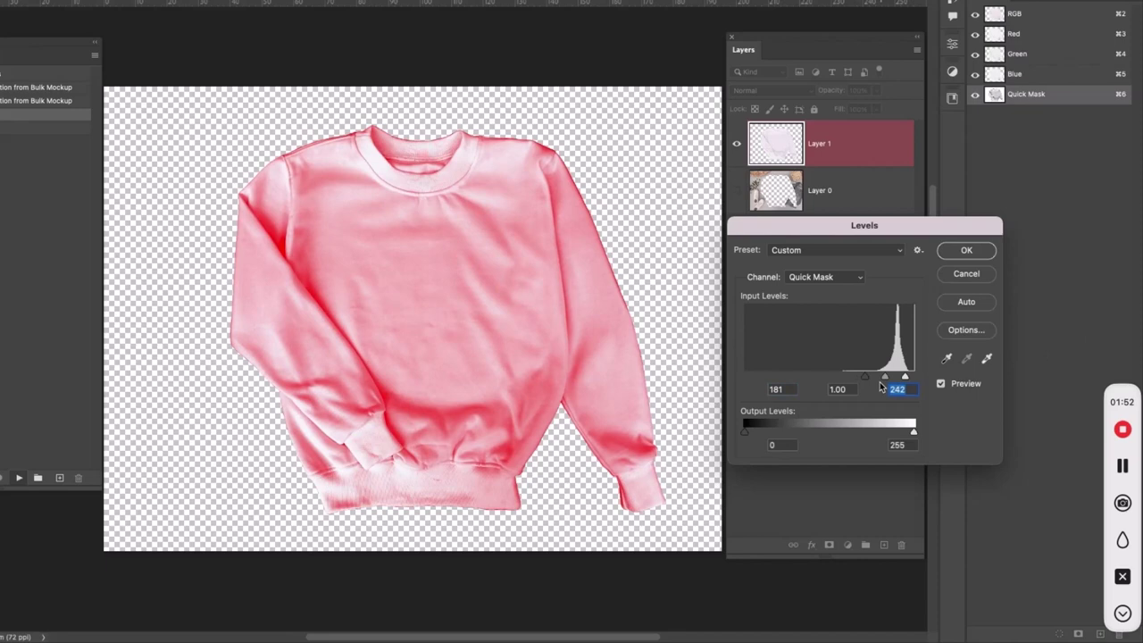
click(969, 252)
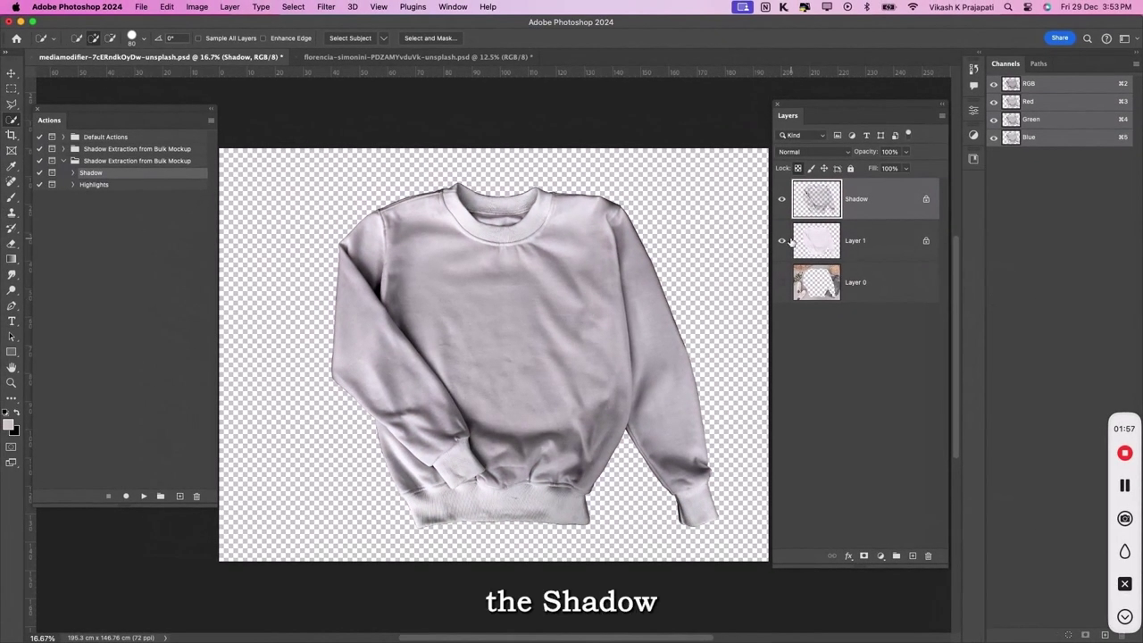
Step: Check the Shadow layer on its own, then hide it and select Layer 1
click(782, 240)
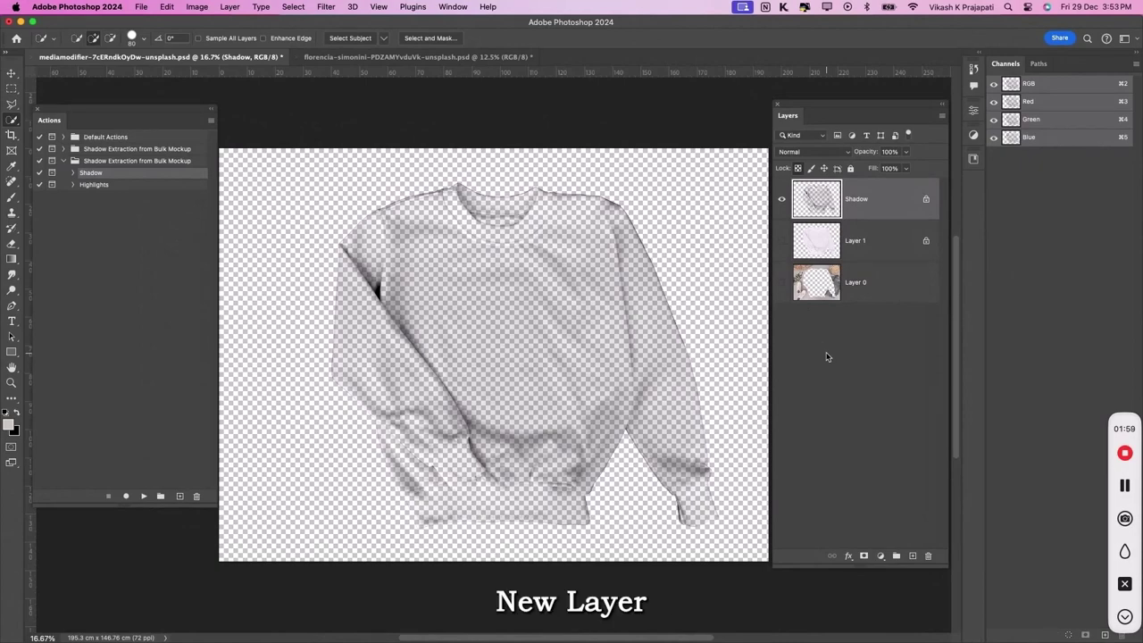
click(782, 240)
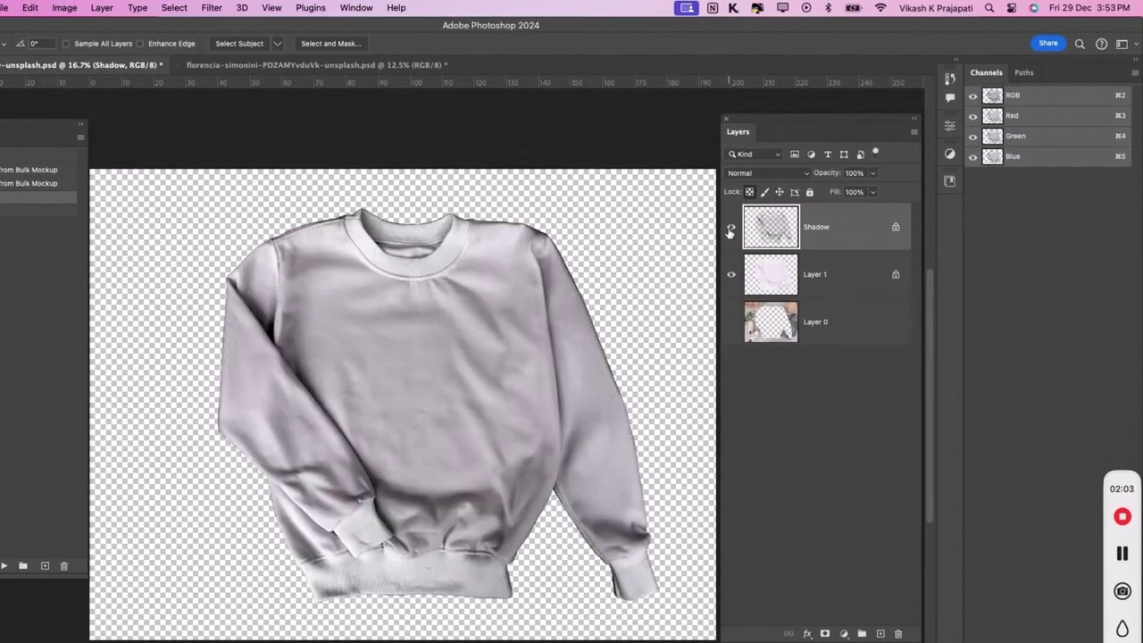
click(730, 231)
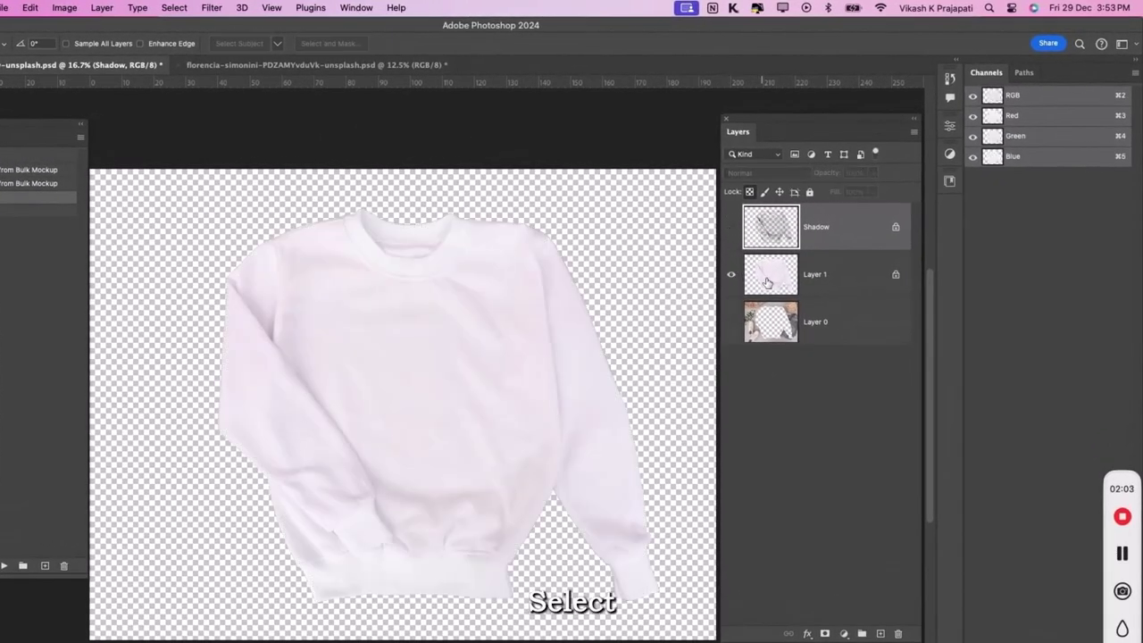
click(768, 282)
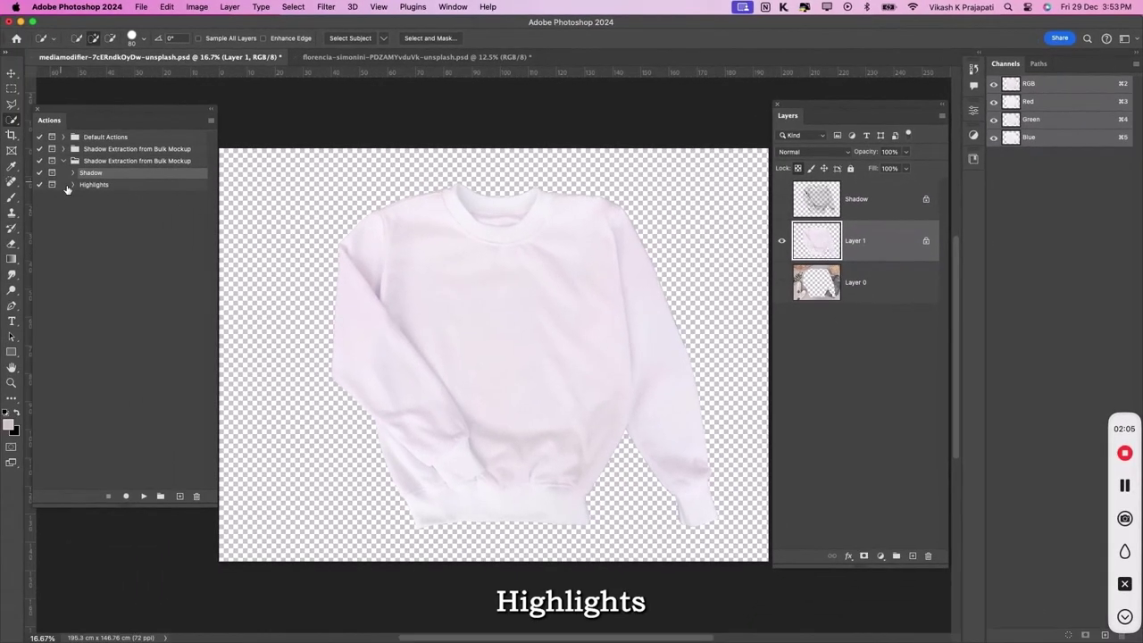
Step: Run the Highlights action, lowering the Levels white input to 53
click(67, 185)
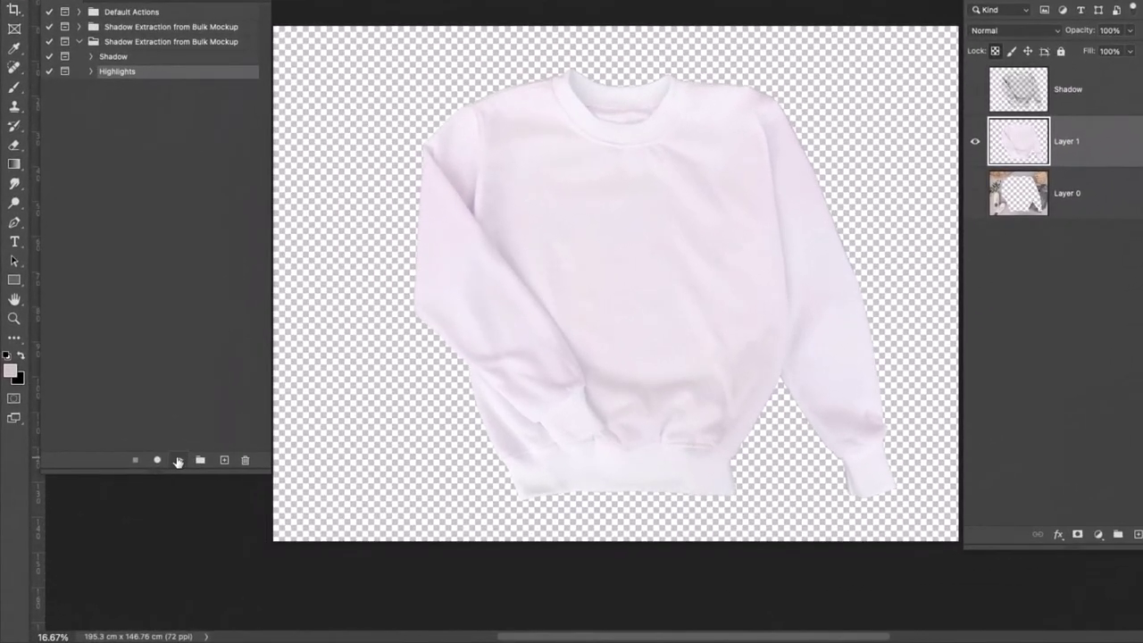
click(177, 459)
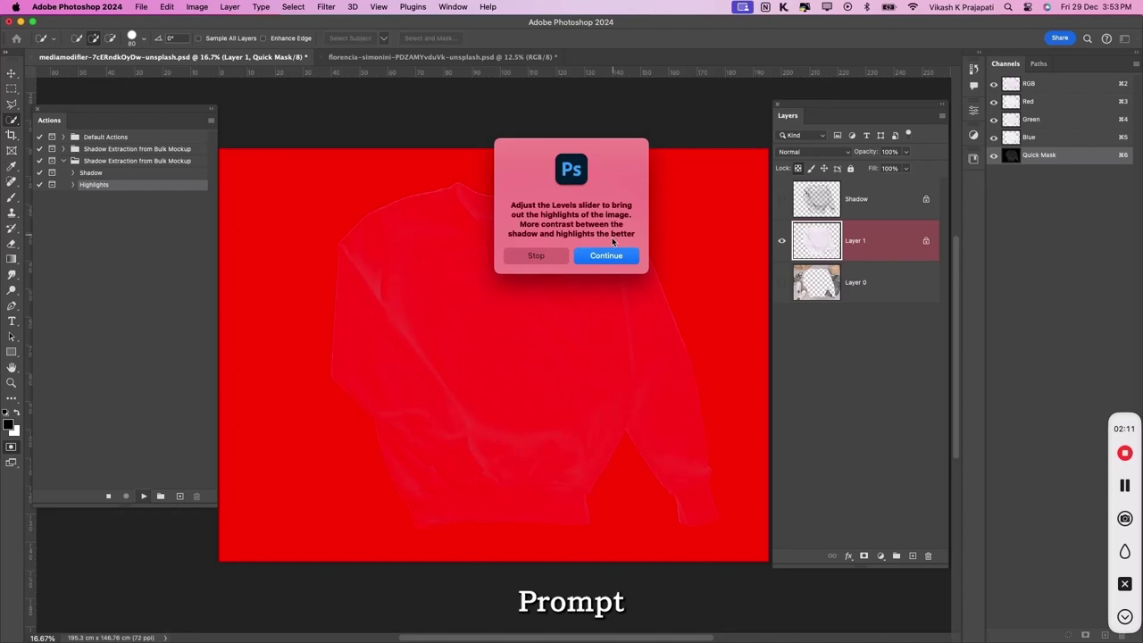
click(606, 256)
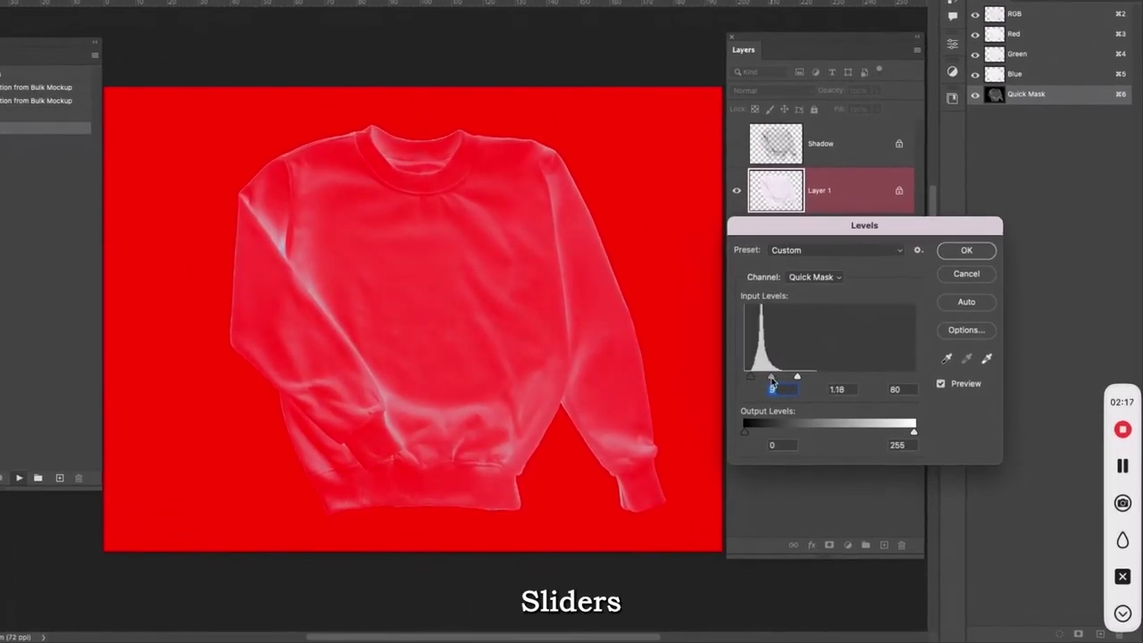
mouse_move(773, 382)
mouse_down()
mouse_move(785, 380)
mouse_move(766, 379)
mouse_up()
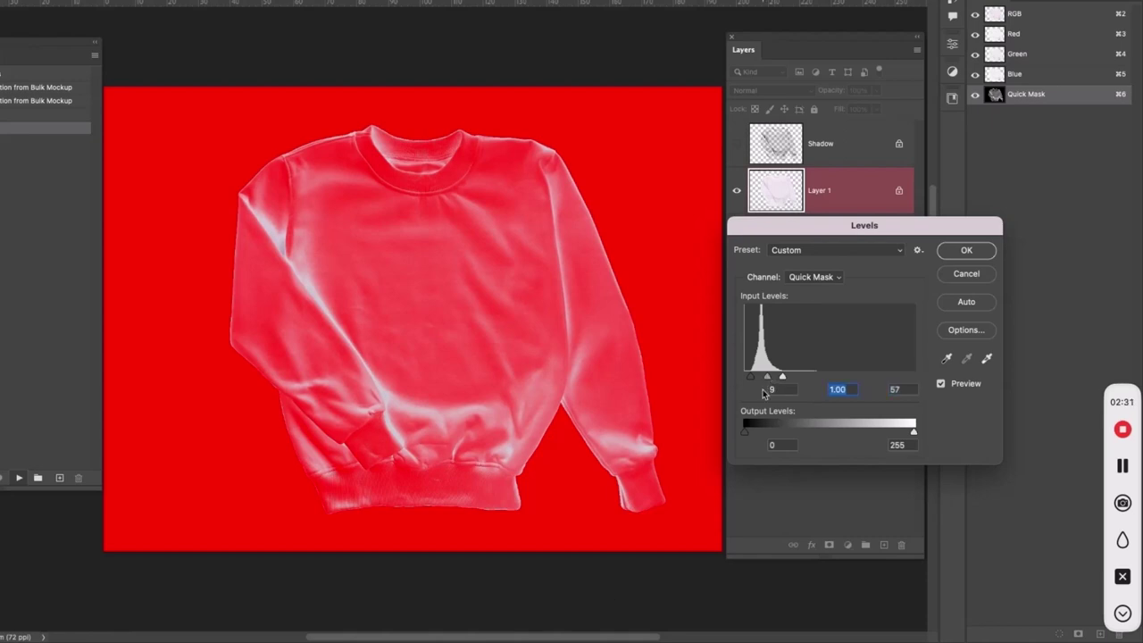
drag(783, 381, 773, 384)
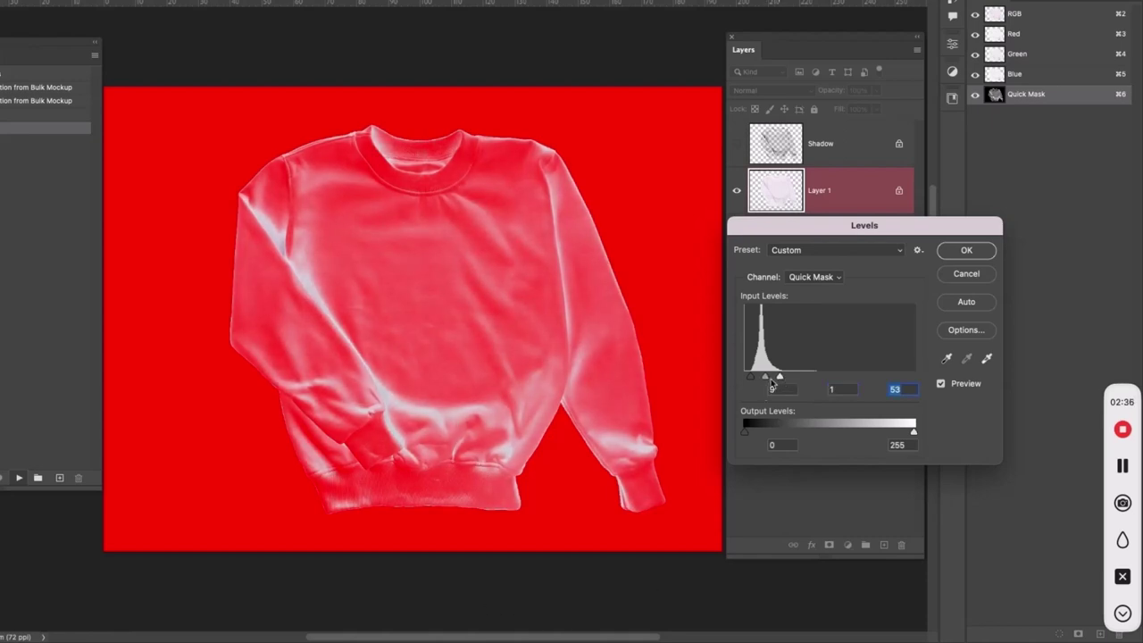
click(967, 253)
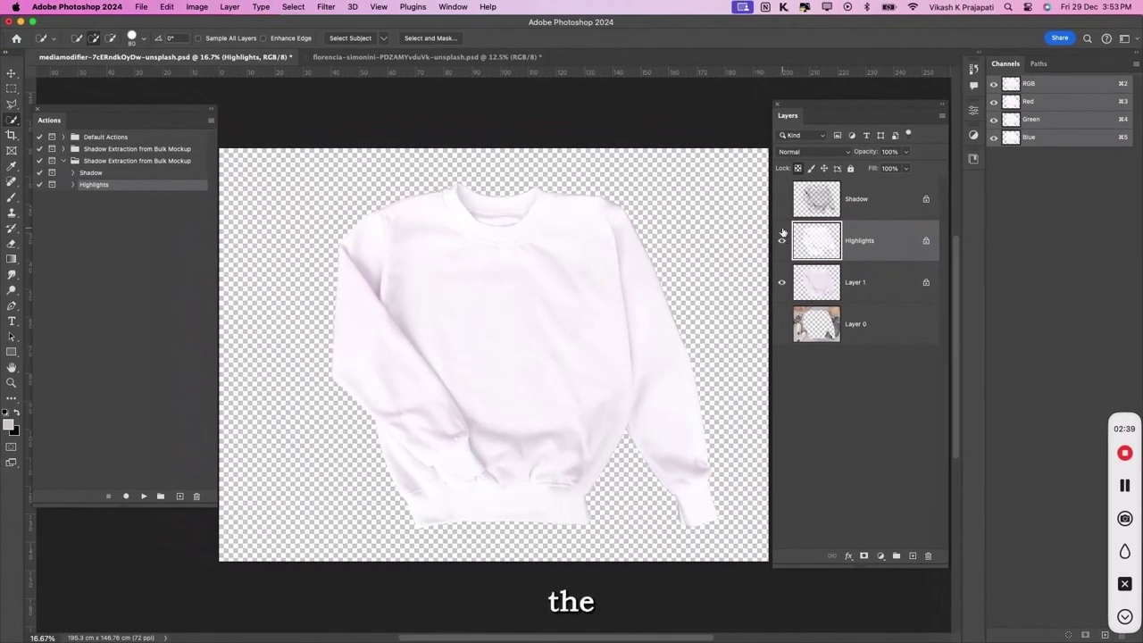
Step: Compare the Highlights and Shadow layers alone, then show and select Layer 0
click(782, 282)
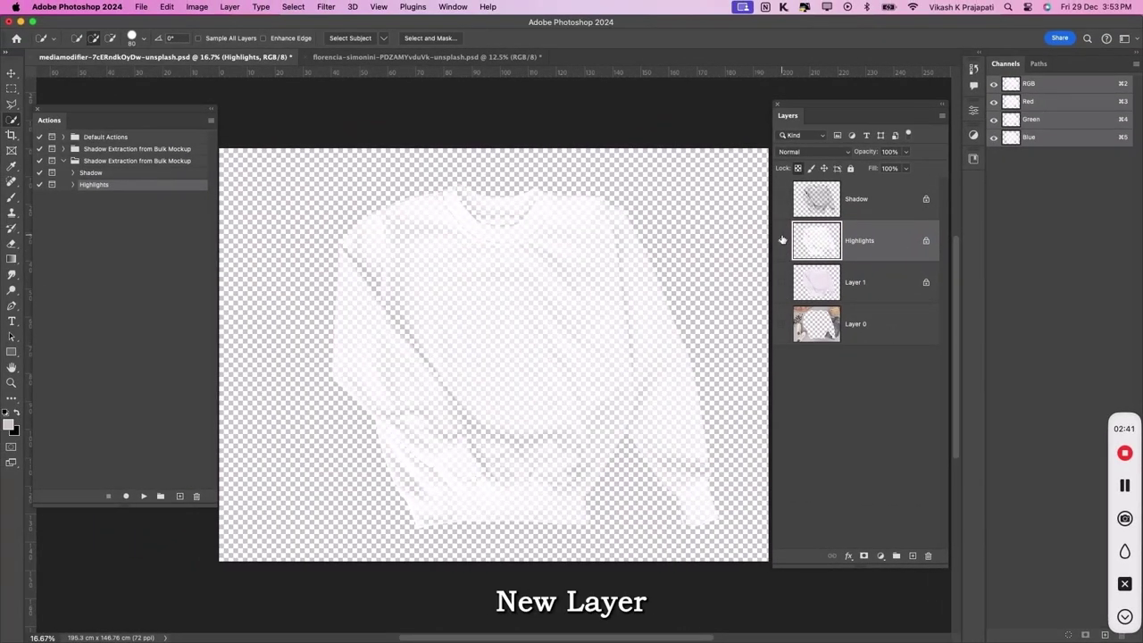
click(781, 240)
click(782, 241)
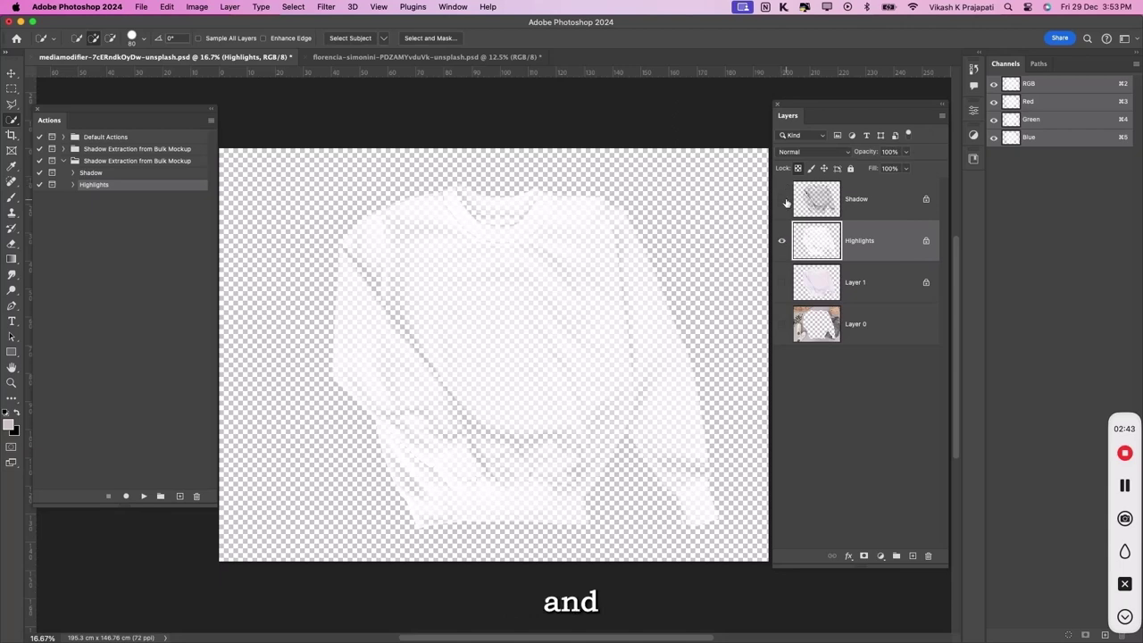
click(783, 198)
click(782, 198)
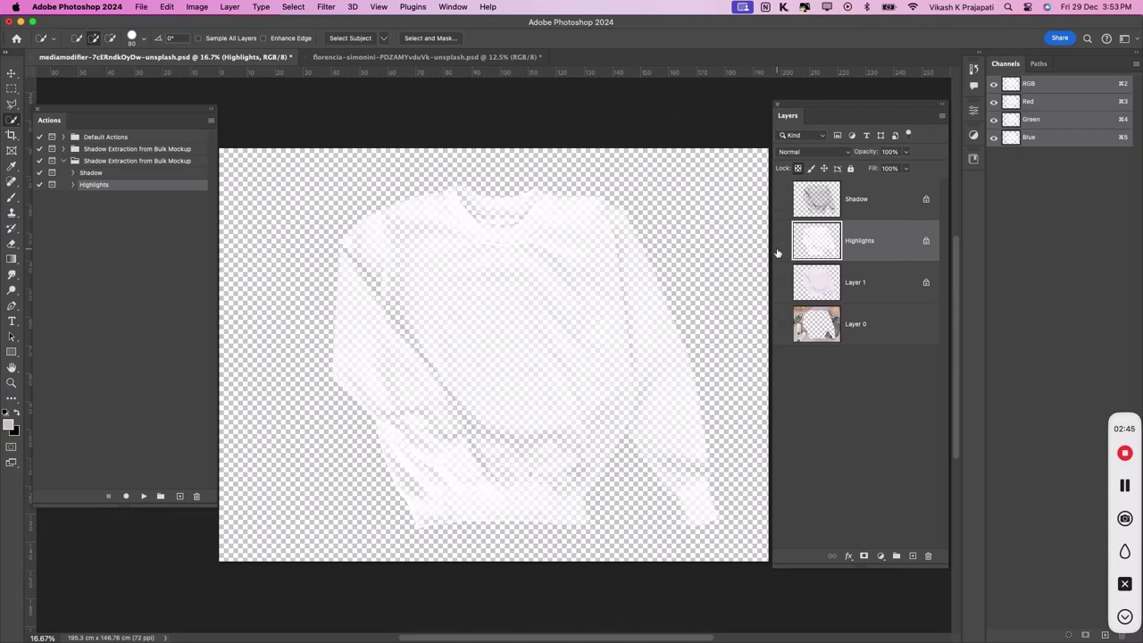
click(781, 240)
click(782, 198)
click(782, 198)
click(875, 329)
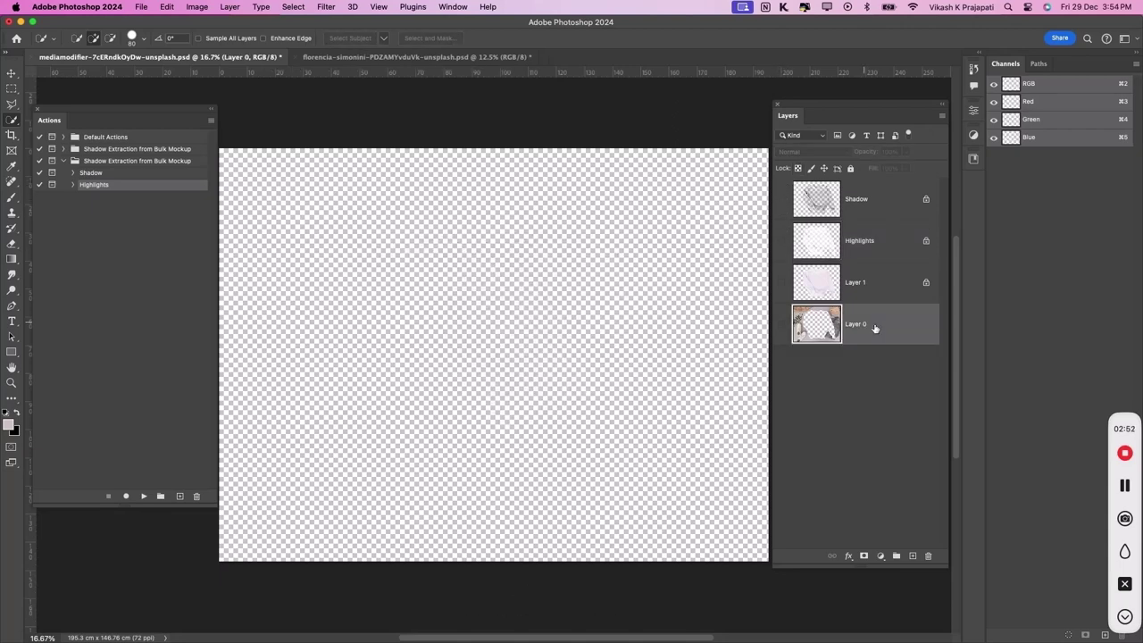
click(782, 324)
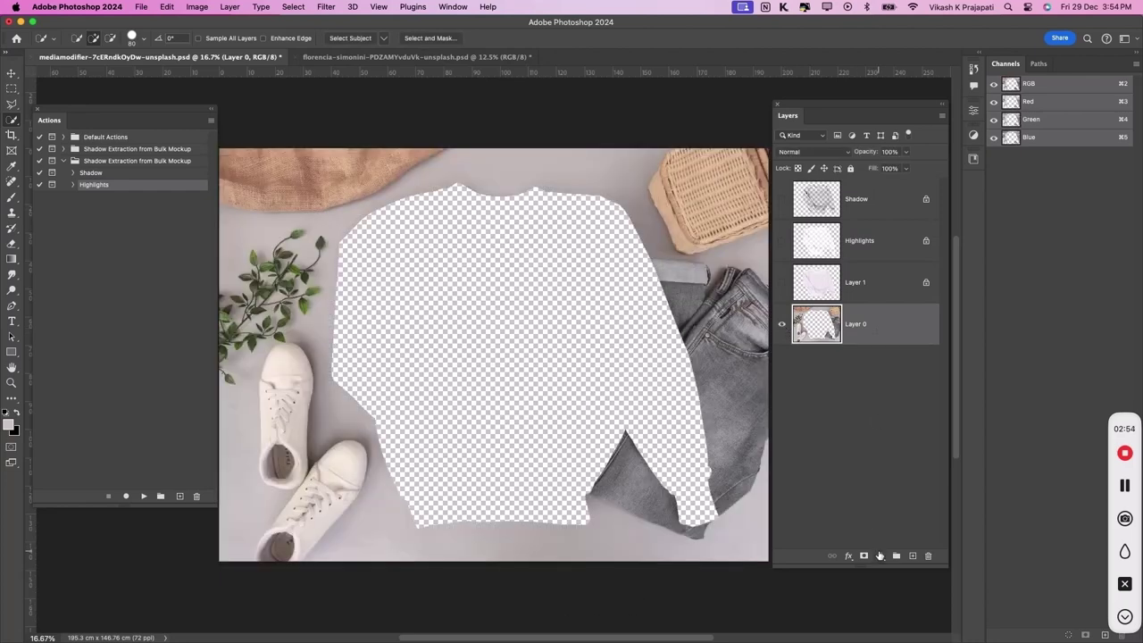
Step: Add an orange ff6d00 Color Fill layer below Layer 0, named Tshirt Color
click(881, 555)
click(899, 380)
text(ff6d00)
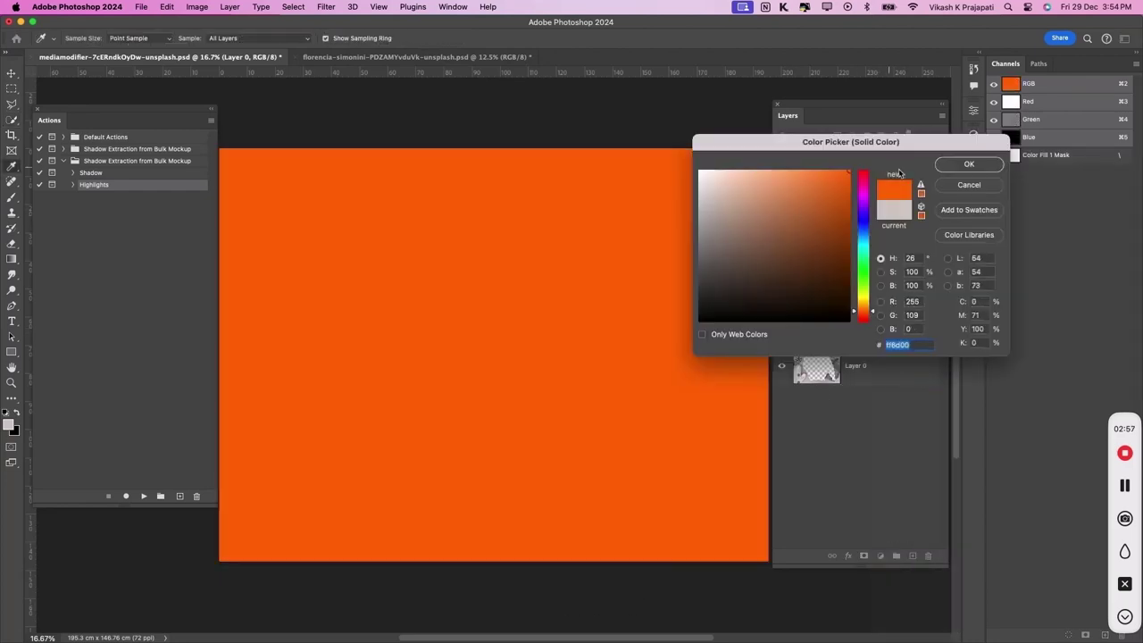
click(968, 164)
drag(827, 327, 900, 400)
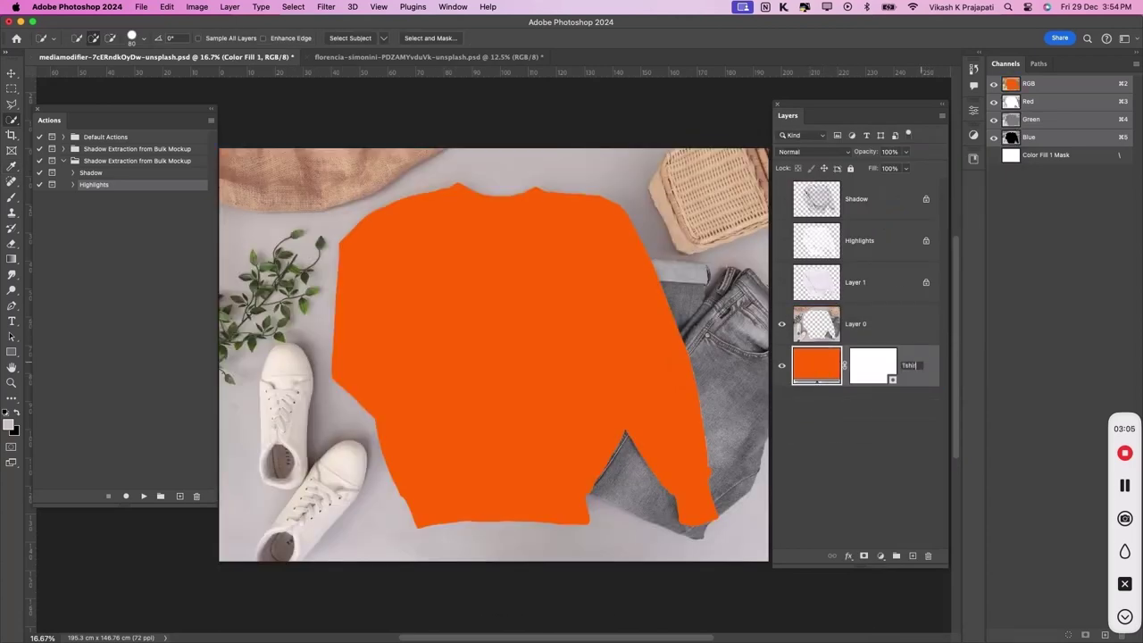
key(Return)
Step: Change the Tshirt Color fill to blue #314dc4
double_click(816, 365)
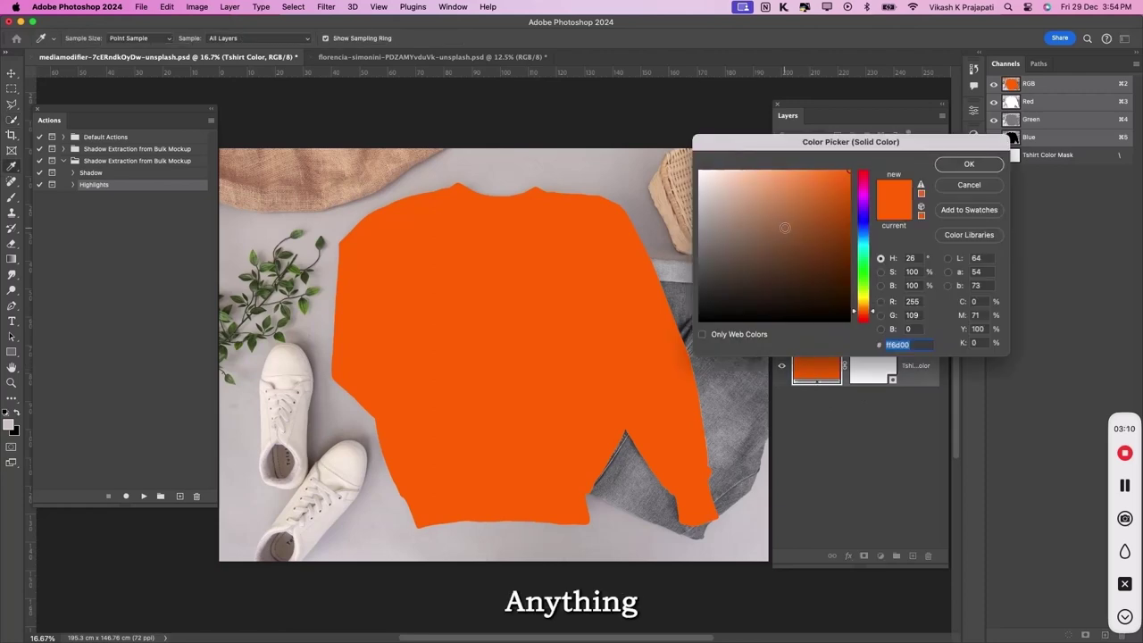
click(831, 261)
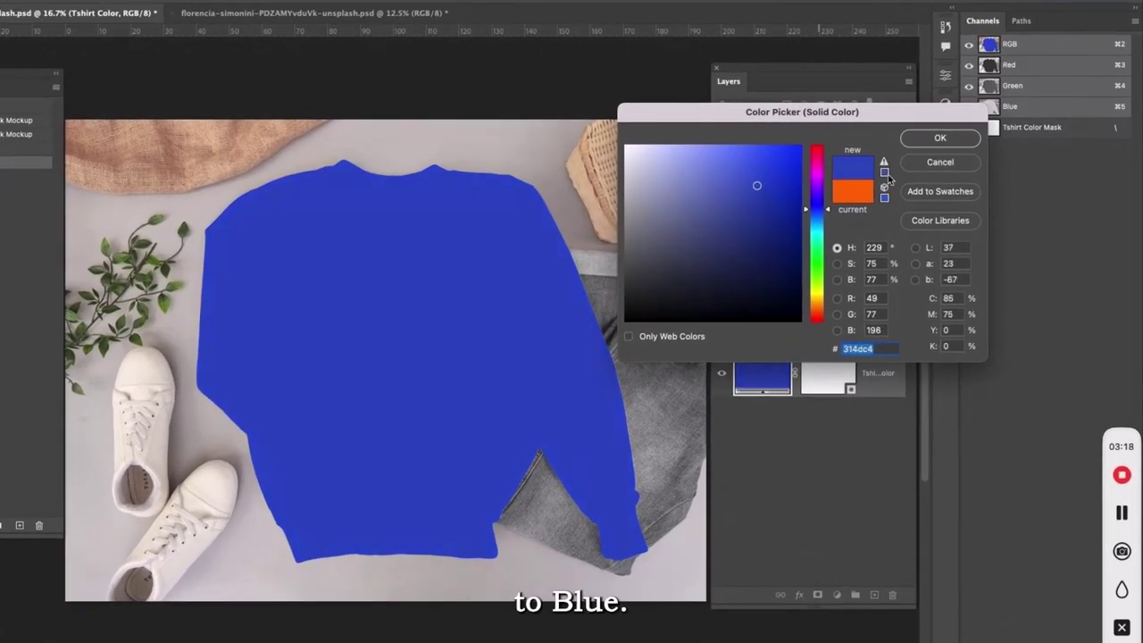
click(940, 139)
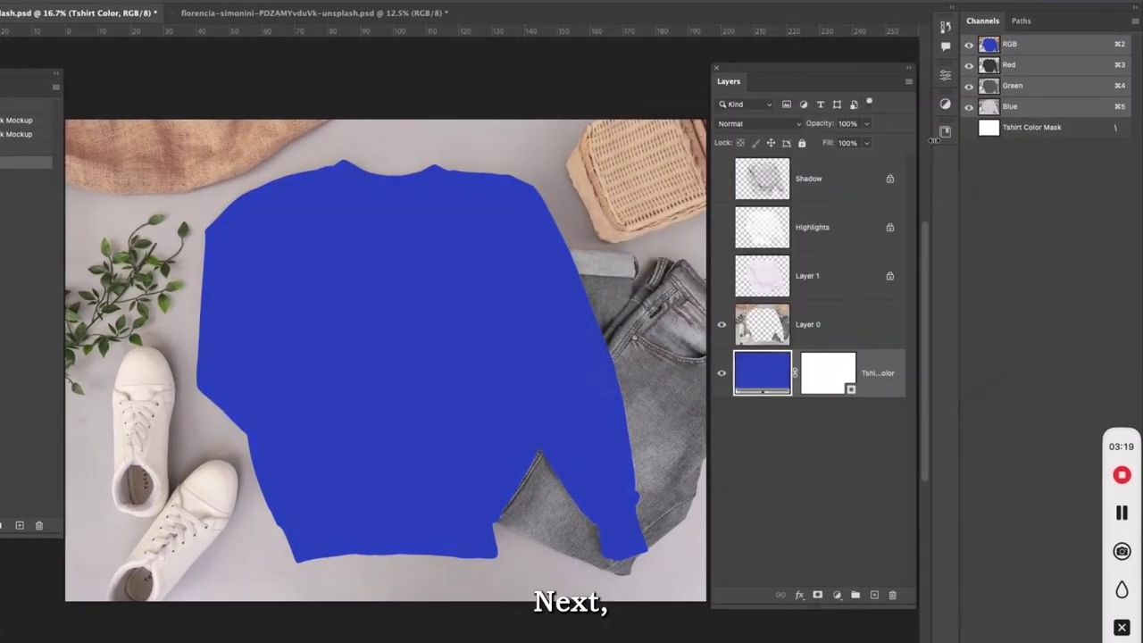
Step: Show Shadow and Highlights, set Highlights opacity to 43%, and select Shadow
click(723, 181)
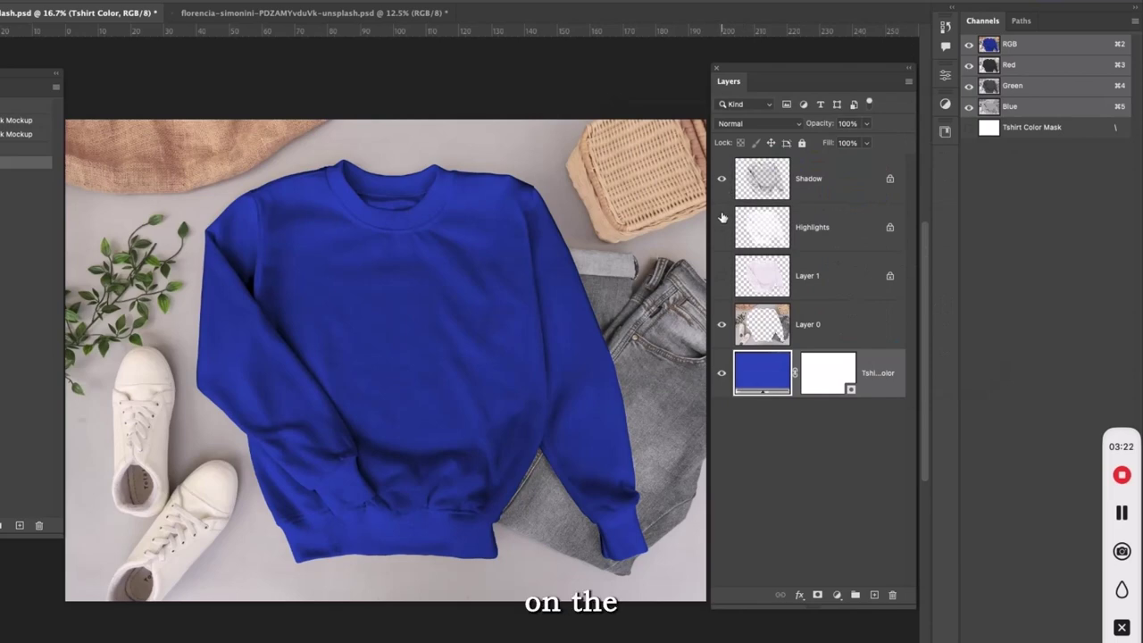
click(722, 227)
click(807, 239)
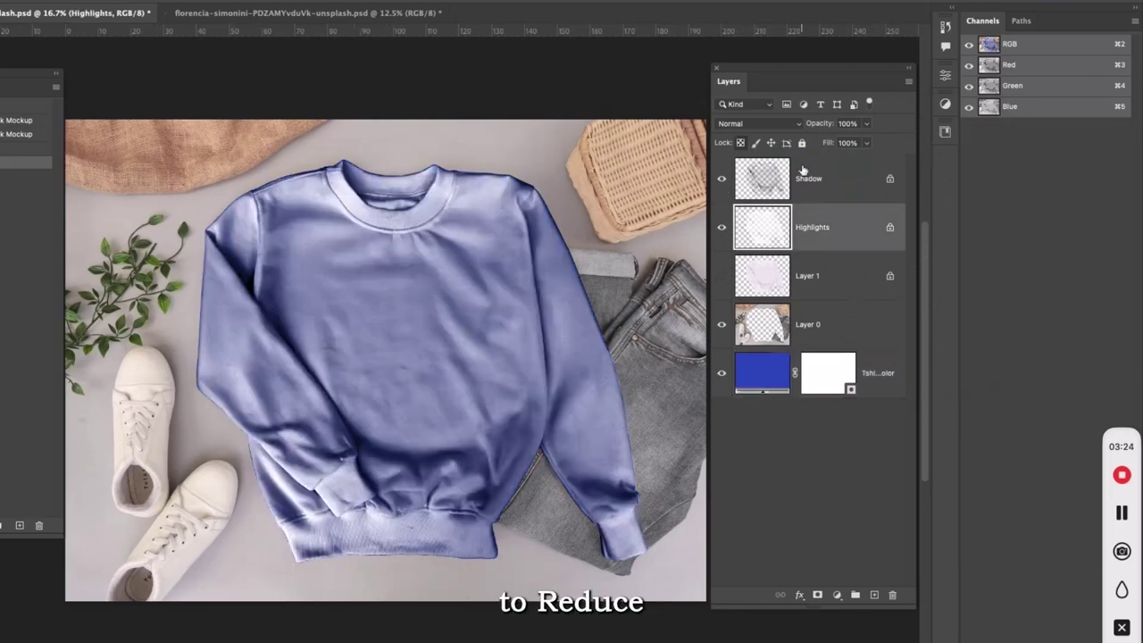
text(43)
key(Return)
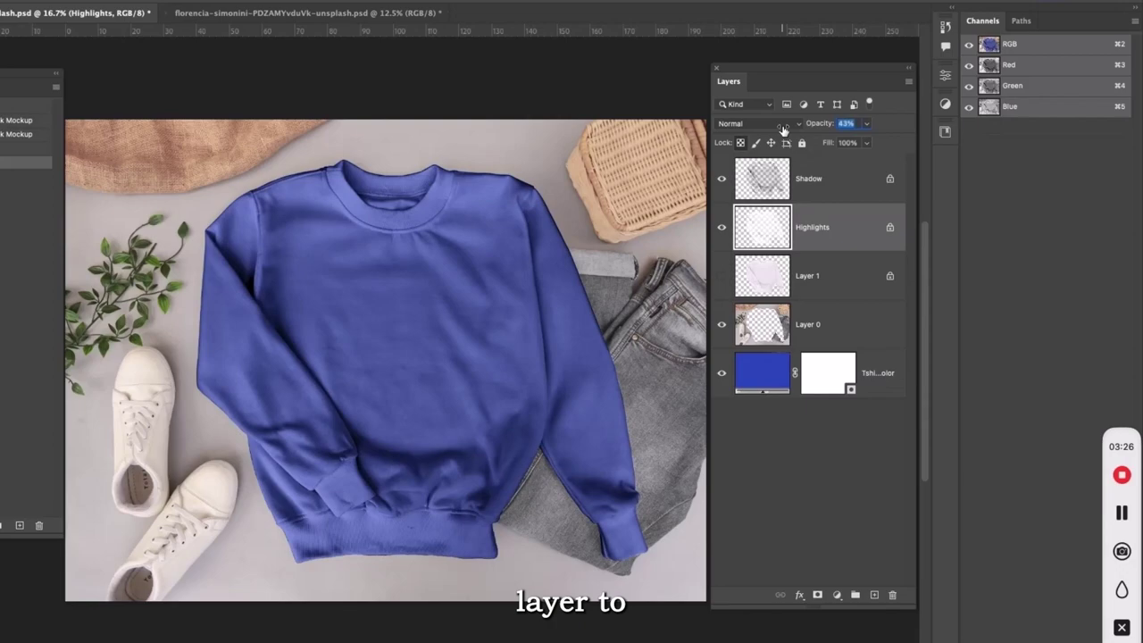
click(813, 178)
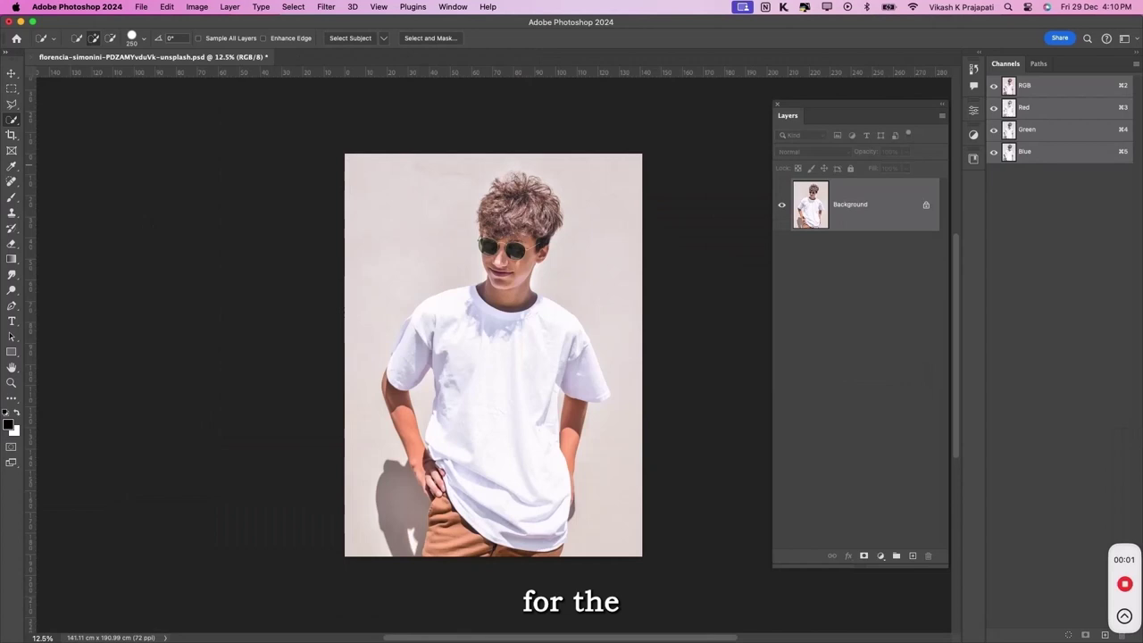
Step: Unlock Background, quick-select the boy's white T-shirt, cut it to Layer 1, hide Layer 0
click(925, 205)
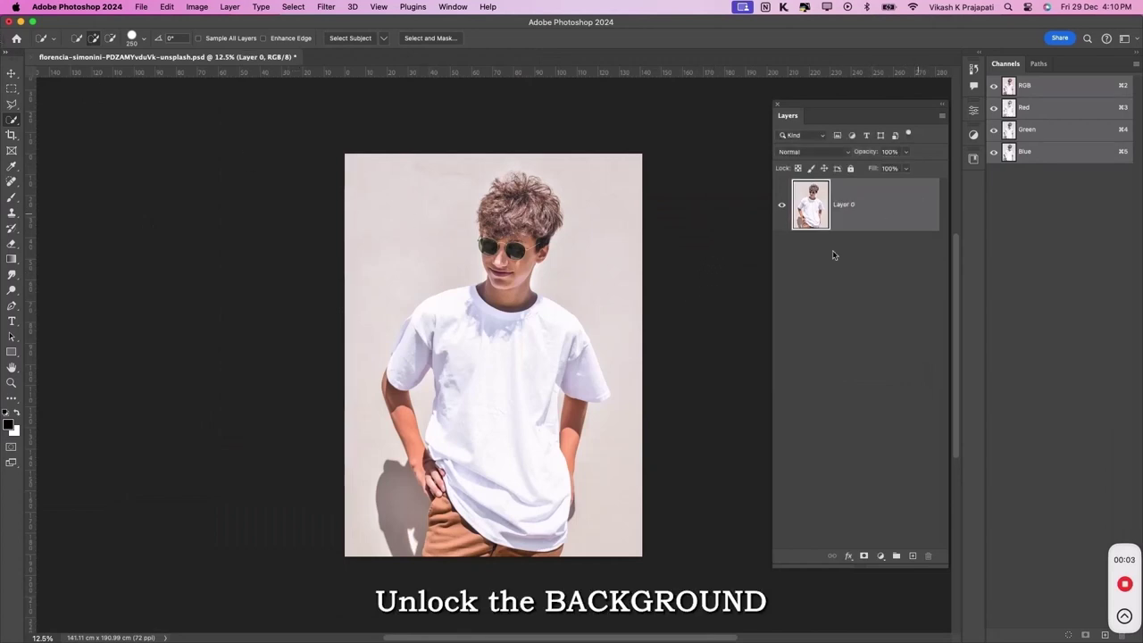
mouse_move(517, 367)
mouse_down()
mouse_move(510, 439)
mouse_move(527, 471)
mouse_move(587, 368)
mouse_move(529, 385)
mouse_up()
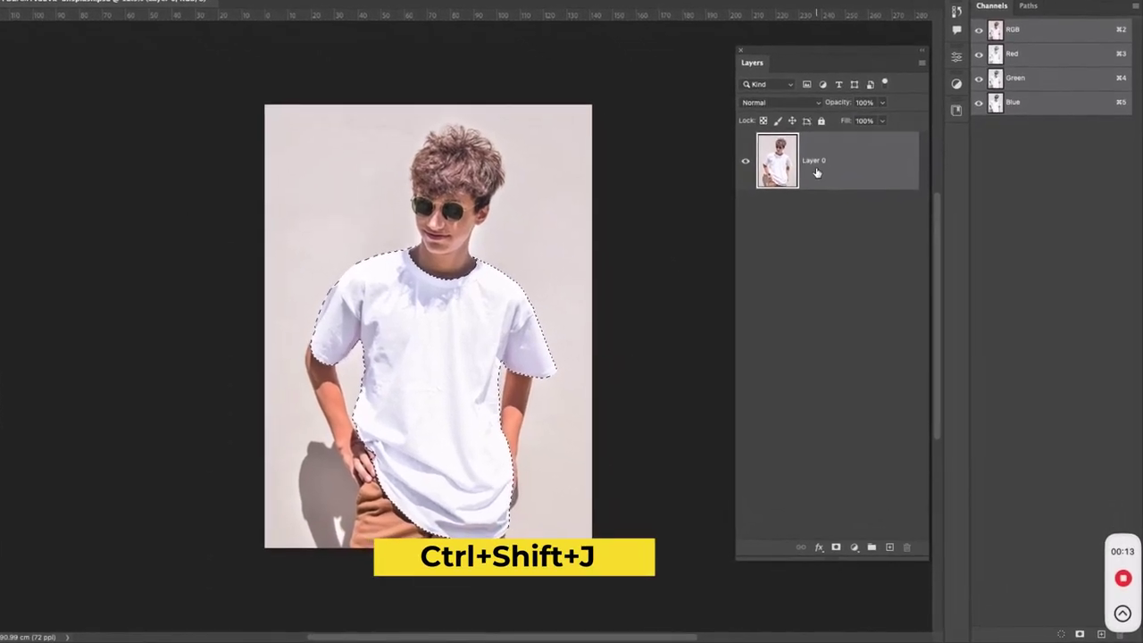
key(ctrl+shift+j)
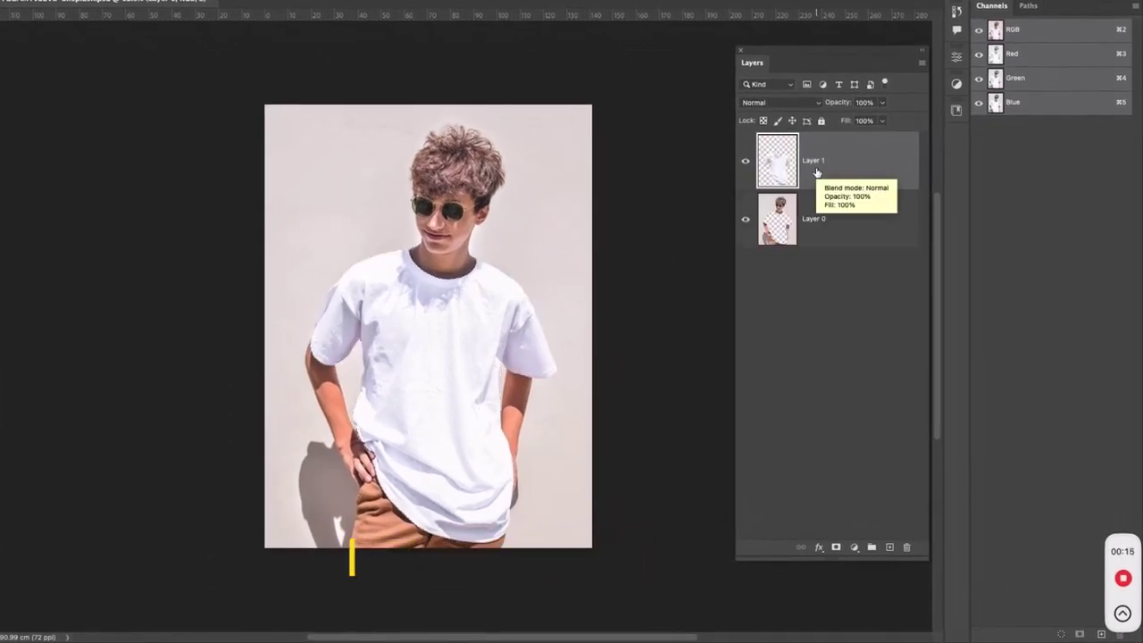
click(743, 227)
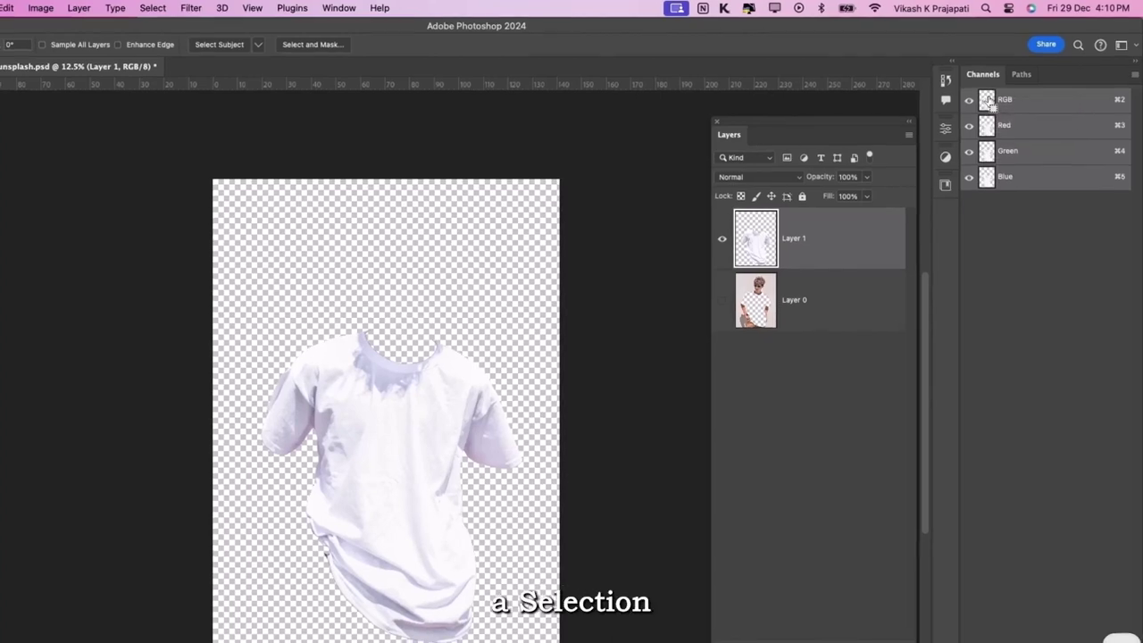
Step: Load the T-shirt's brightness as a selection and invert it in Quick Mask
ctrl+click(987, 100)
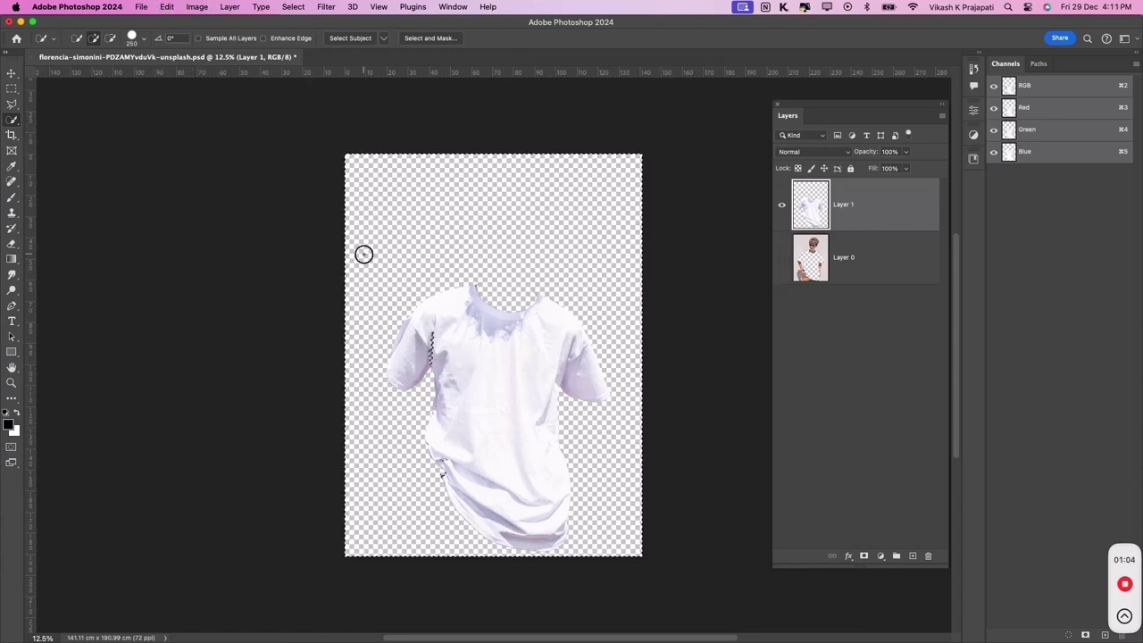
key(q)
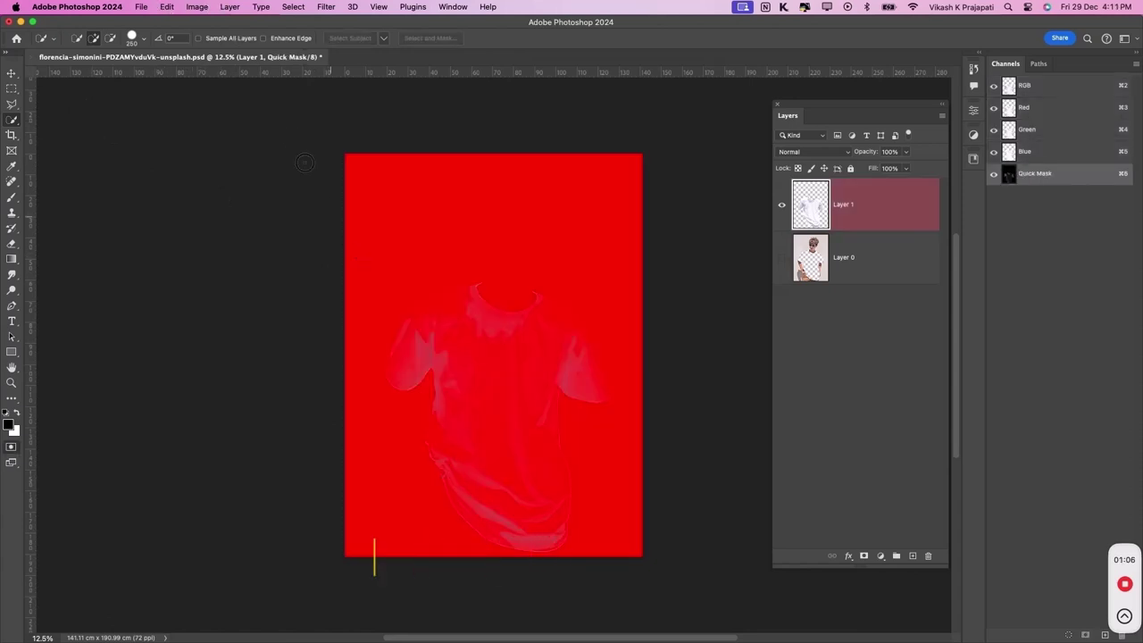
key(ctrl+i)
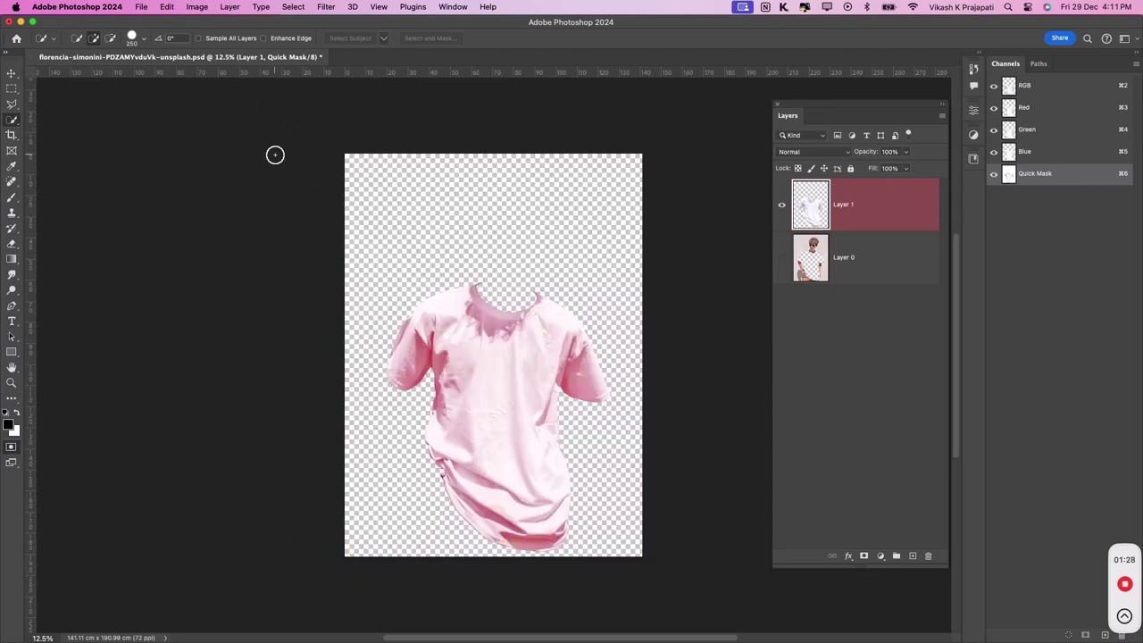
Step: Apply Levels of 152 / 1.24 / 254 to the Quick Mask
key(ctrl+l)
drag(888, 275, 201, 184)
drag(184, 310, 228, 311)
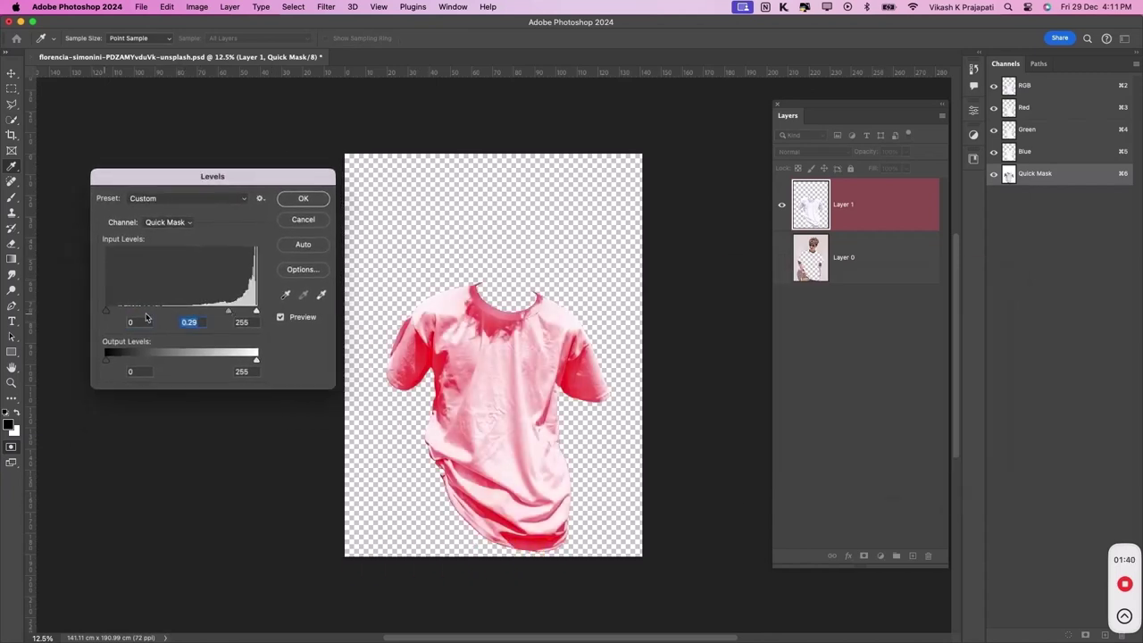
drag(108, 312, 201, 312)
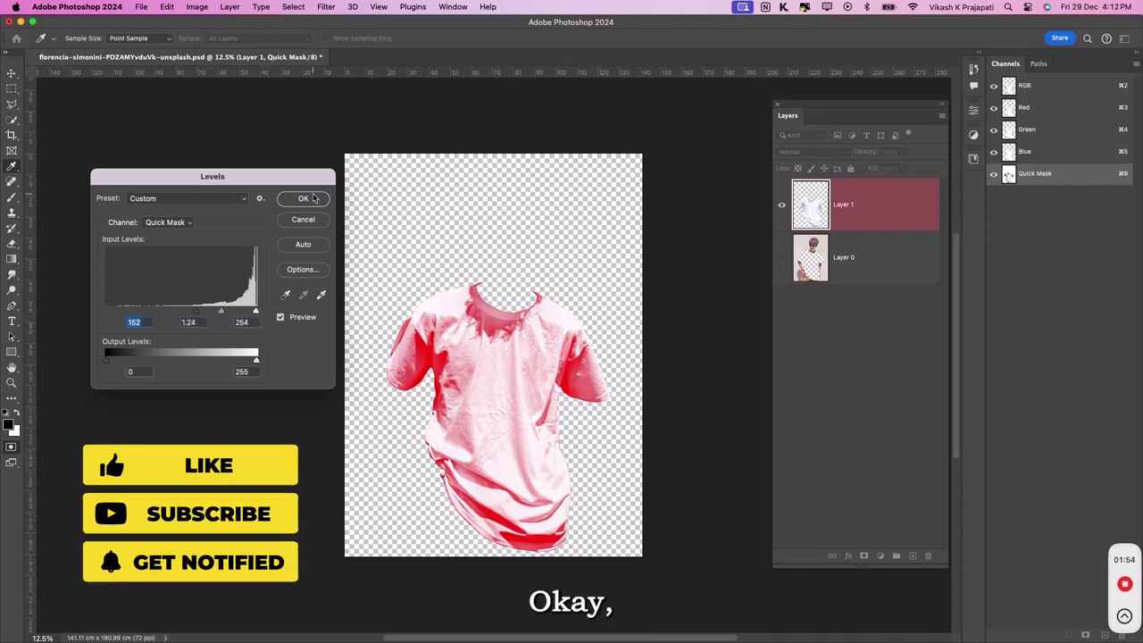
click(311, 197)
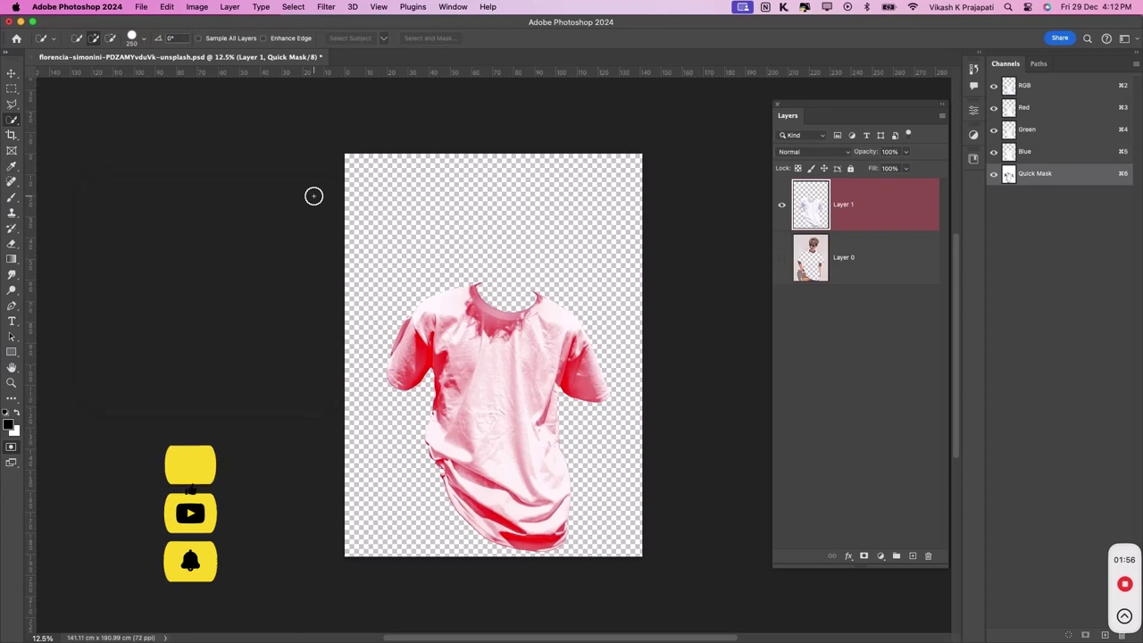
Step: Fill the shirt's shadow selection with black on a new layer, then hide Layer 1
key(q)
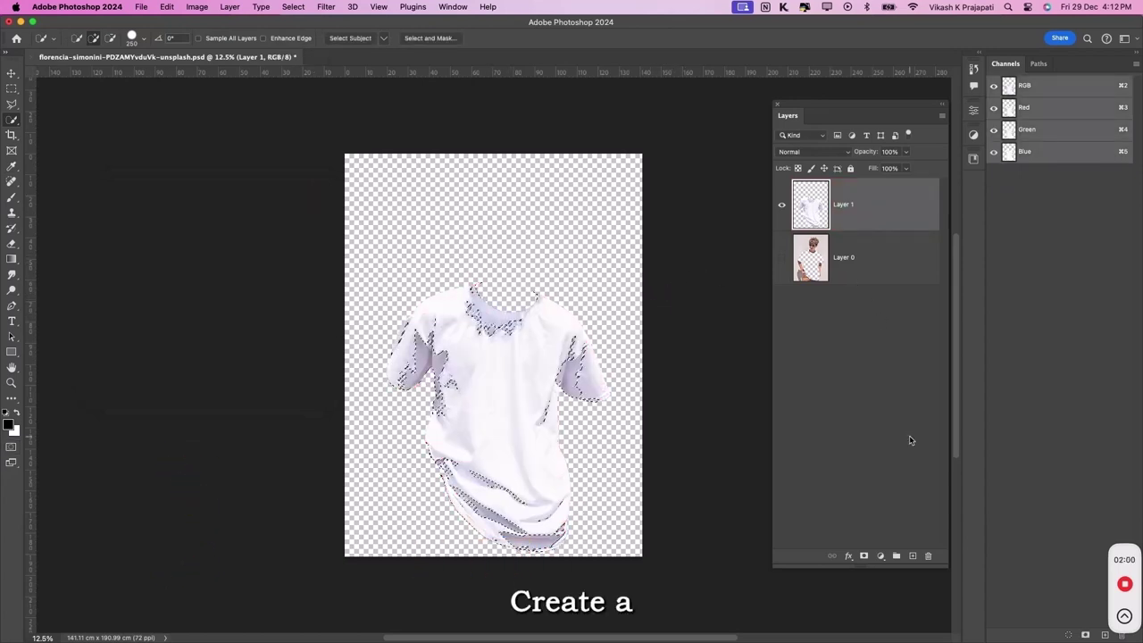
click(912, 556)
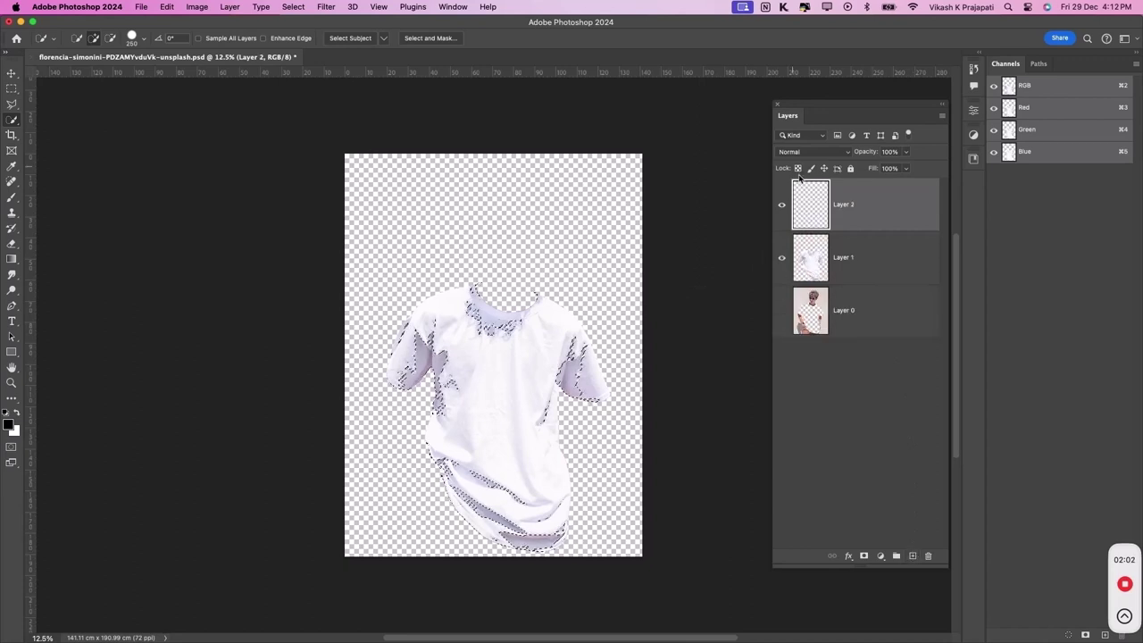
click(165, 7)
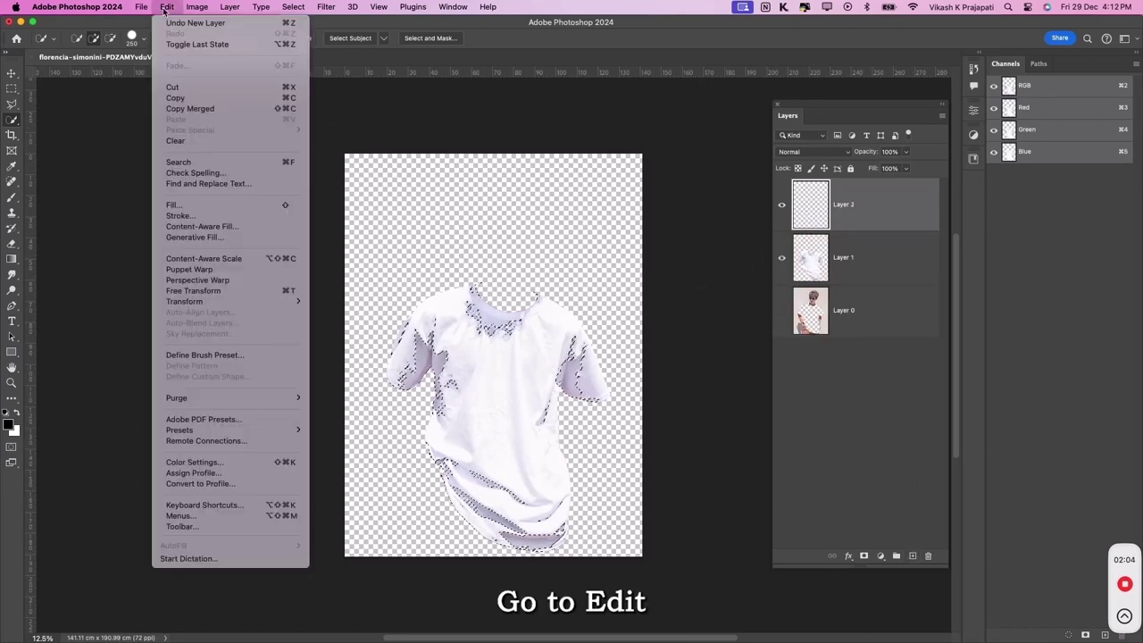
click(222, 209)
click(314, 158)
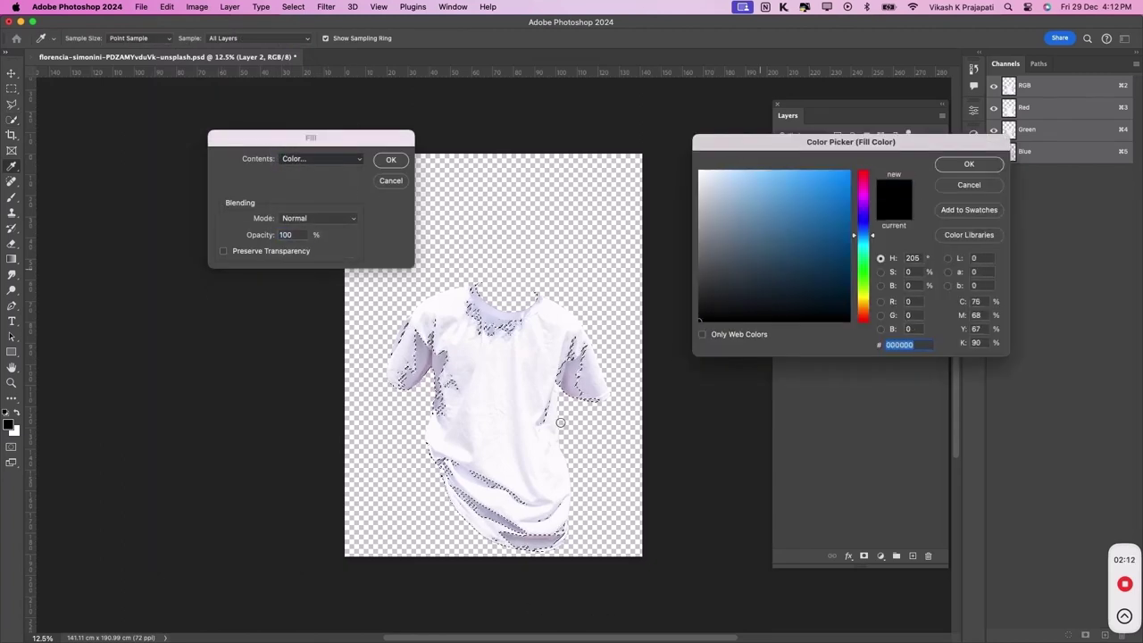
click(969, 166)
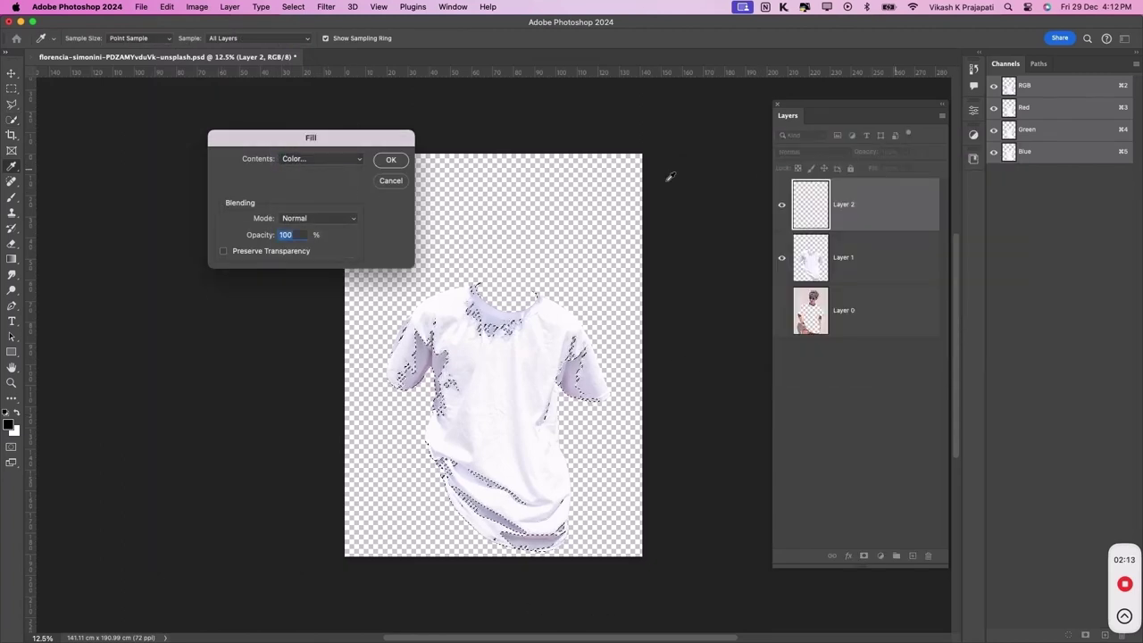
click(390, 160)
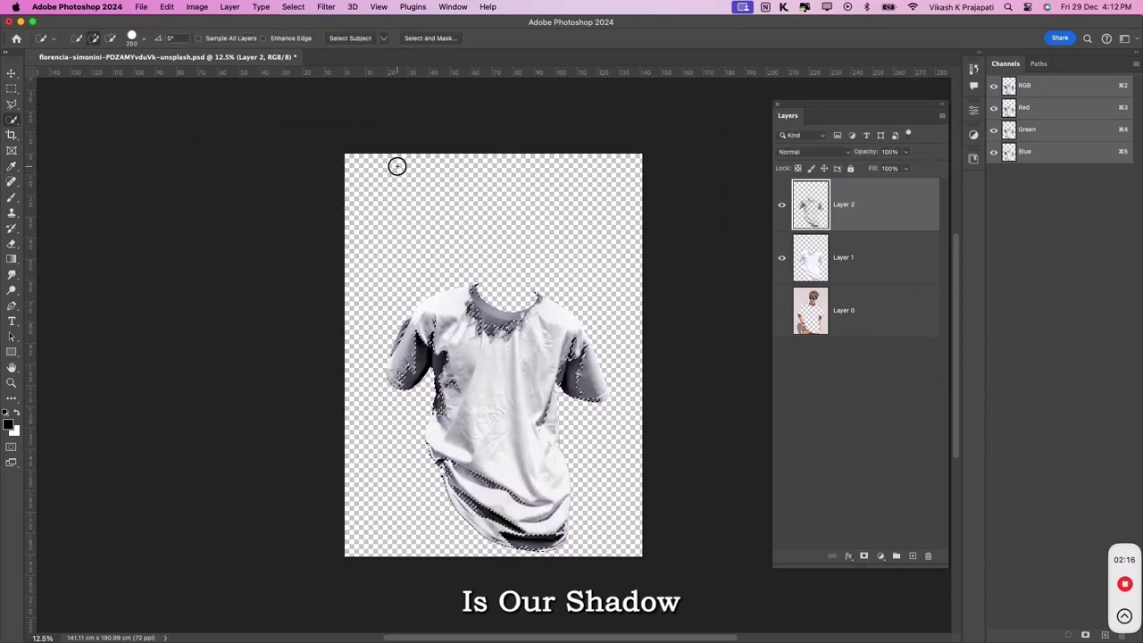
key(super+d)
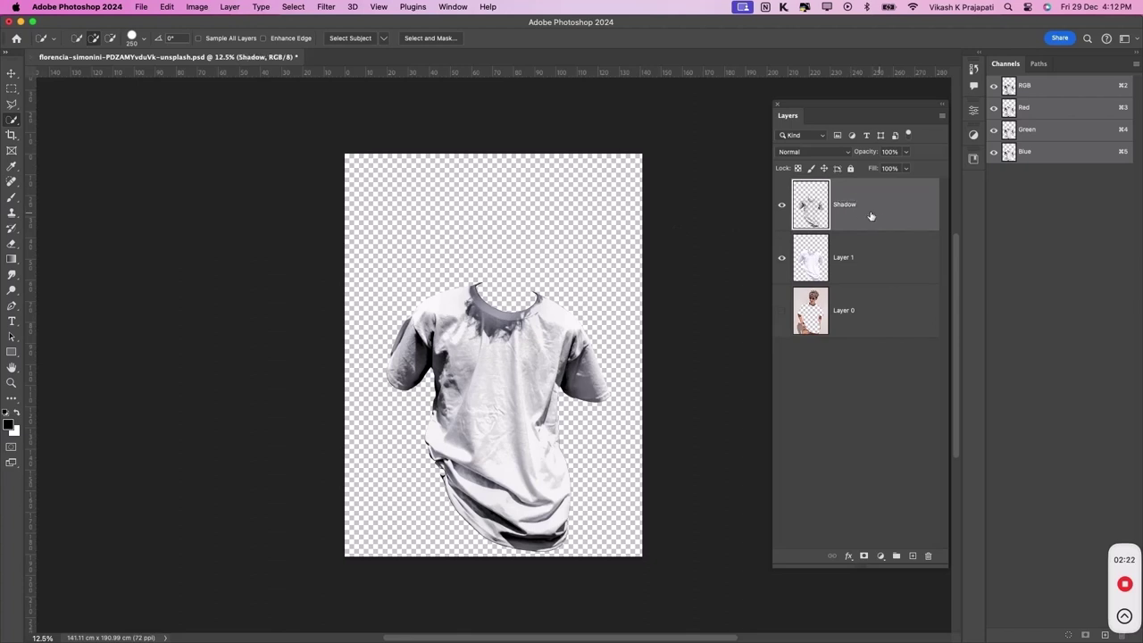
click(782, 258)
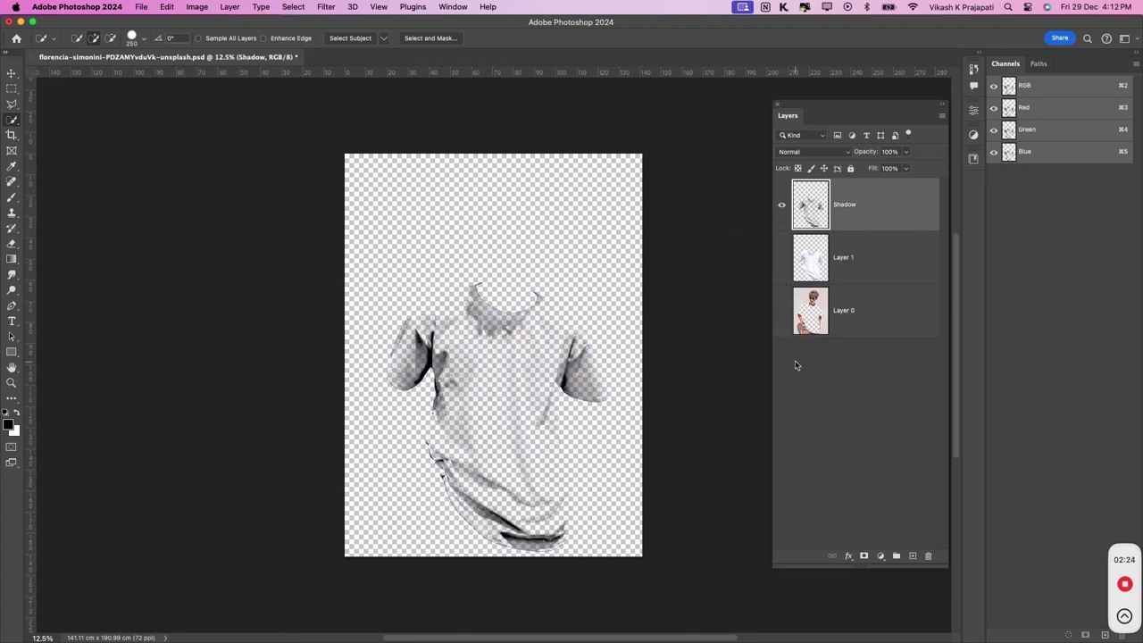
Step: Hide the Shadow layer, then show and select Layer 1
click(781, 204)
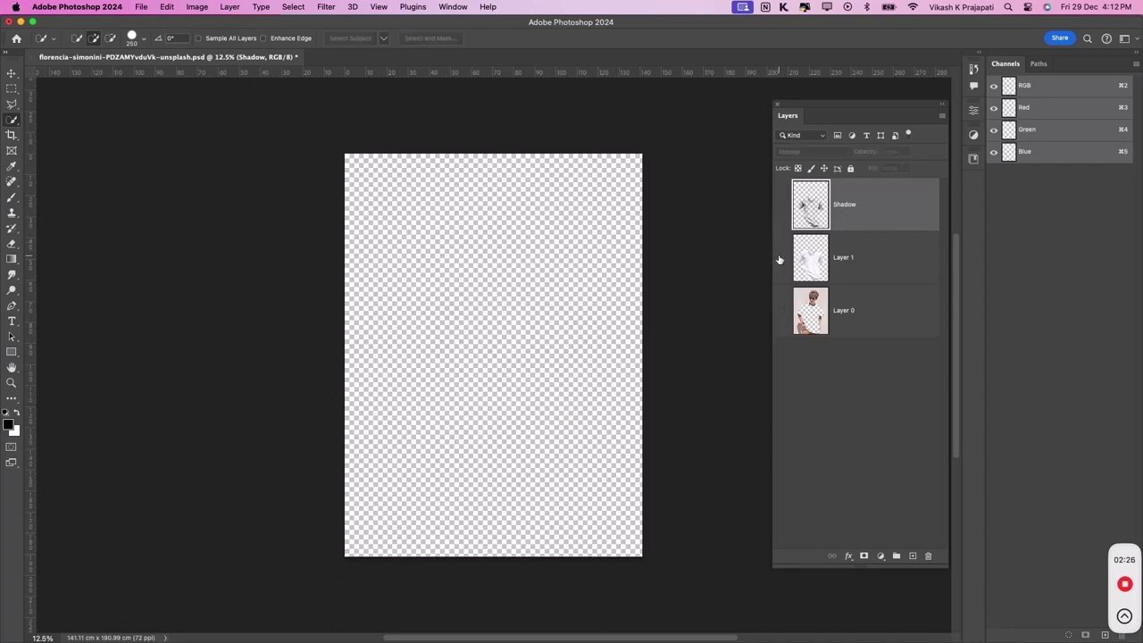
click(781, 259)
click(864, 268)
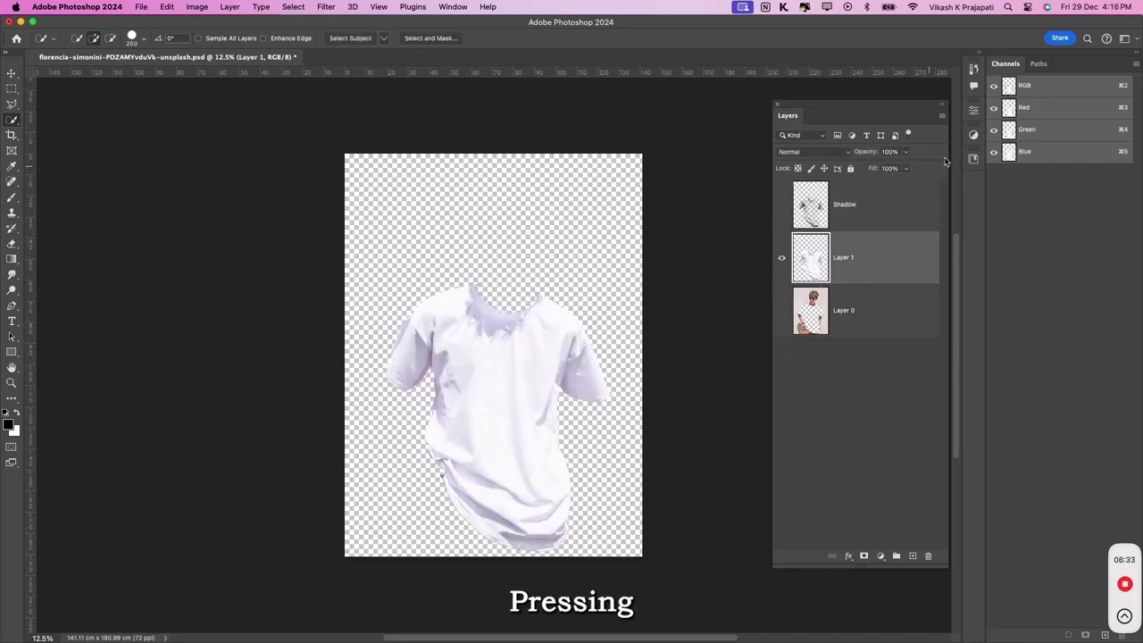
Step: Load the shirt's brightness as a Quick Mask and apply Levels 6 / 1.11 / 104
ctrl+click(1010, 87)
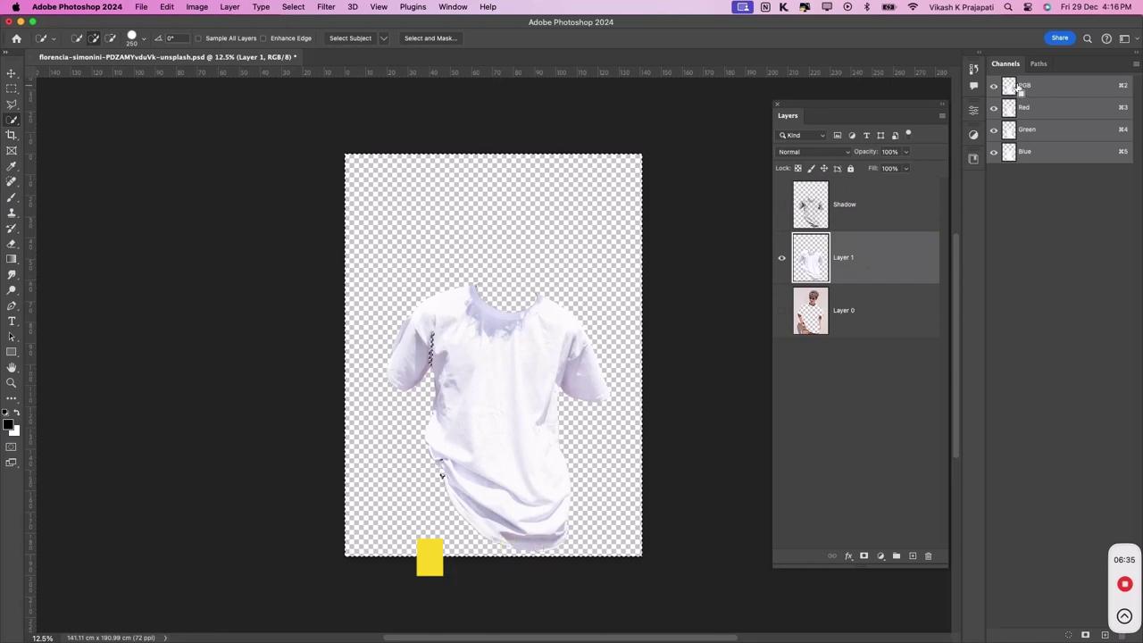
key(q)
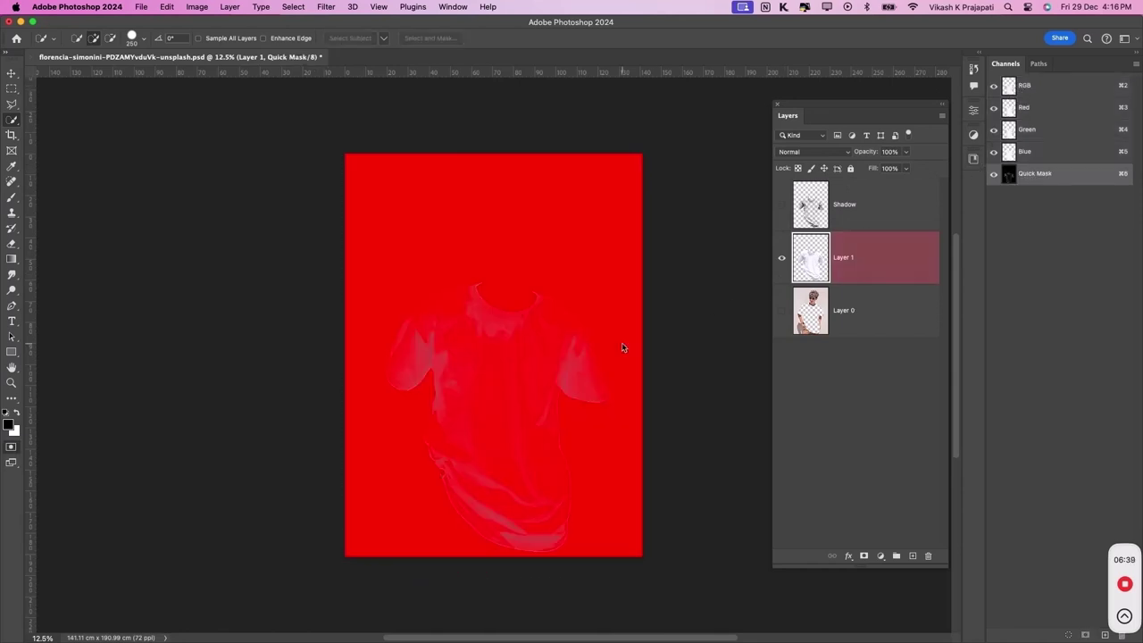
key(ctrl+l)
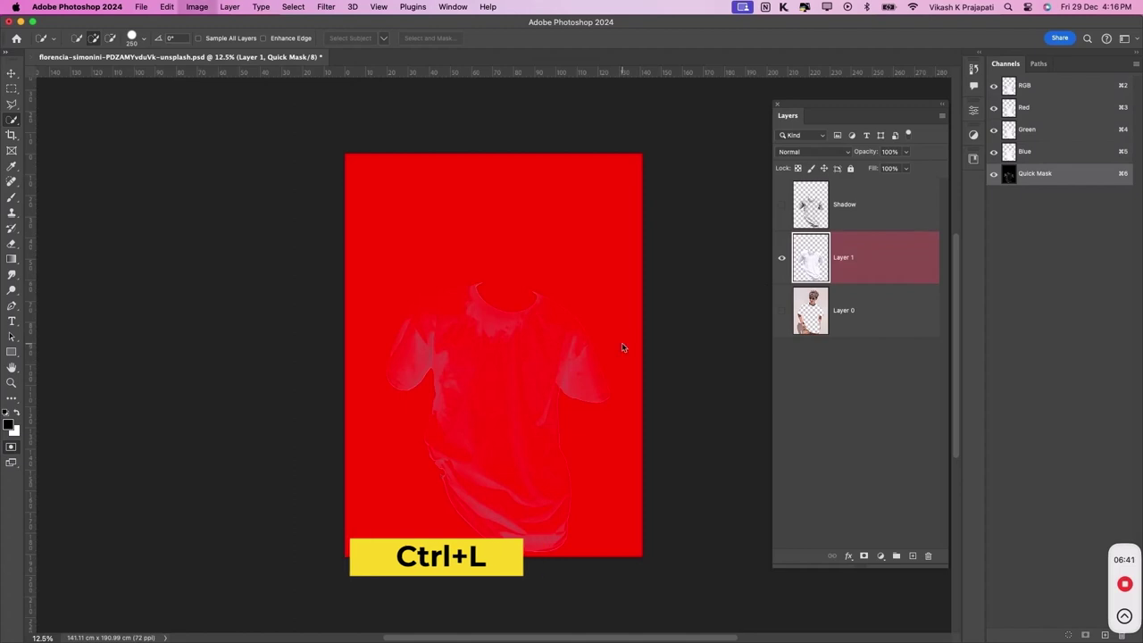
drag(255, 313, 136, 312)
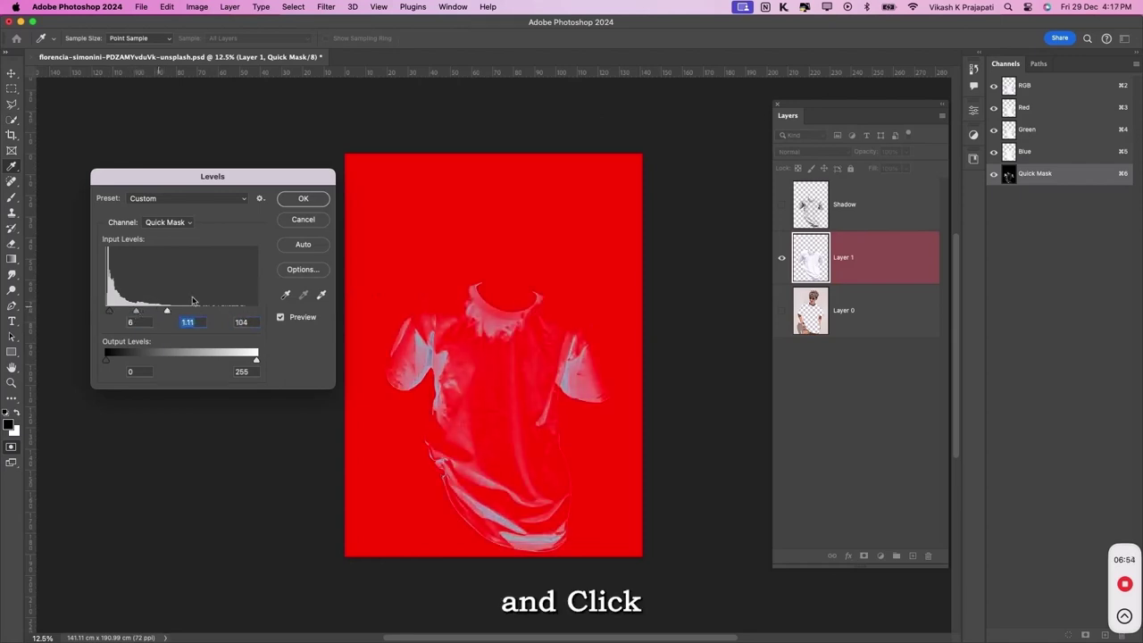
click(302, 199)
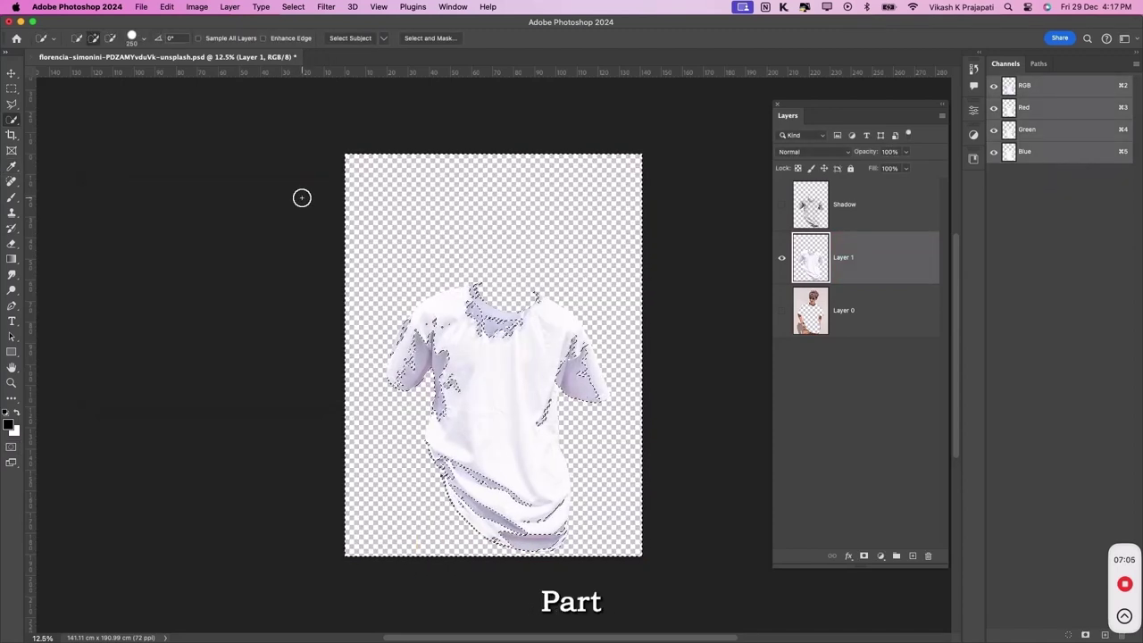
Step: Fill the highlight selection with white on a new layer and deselect
key(ctrl+j)
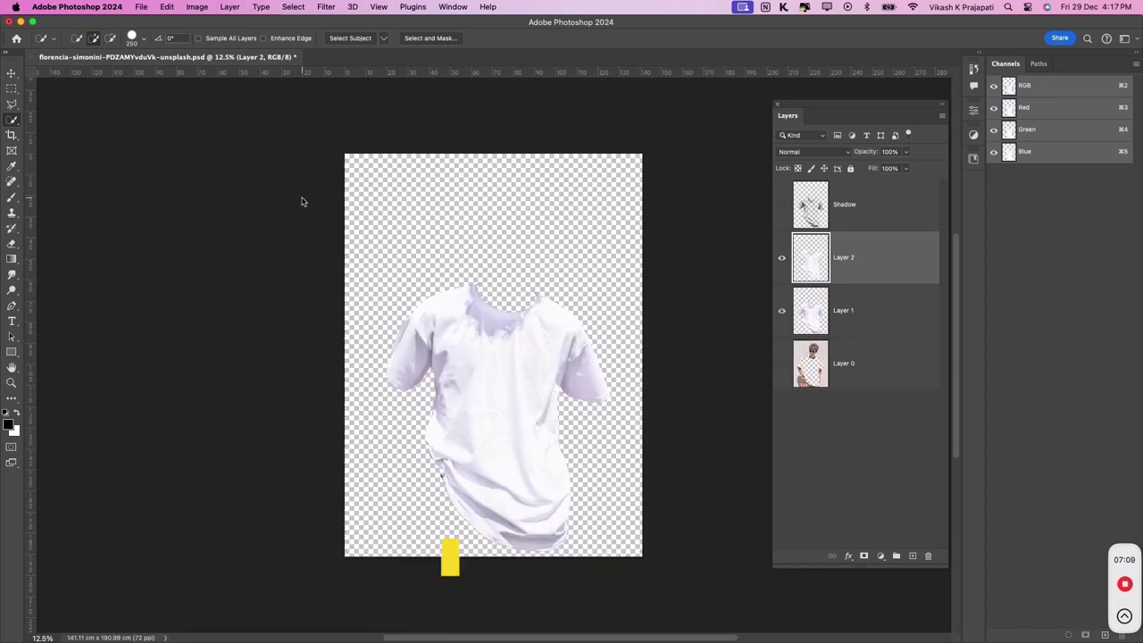
key(ctrl)
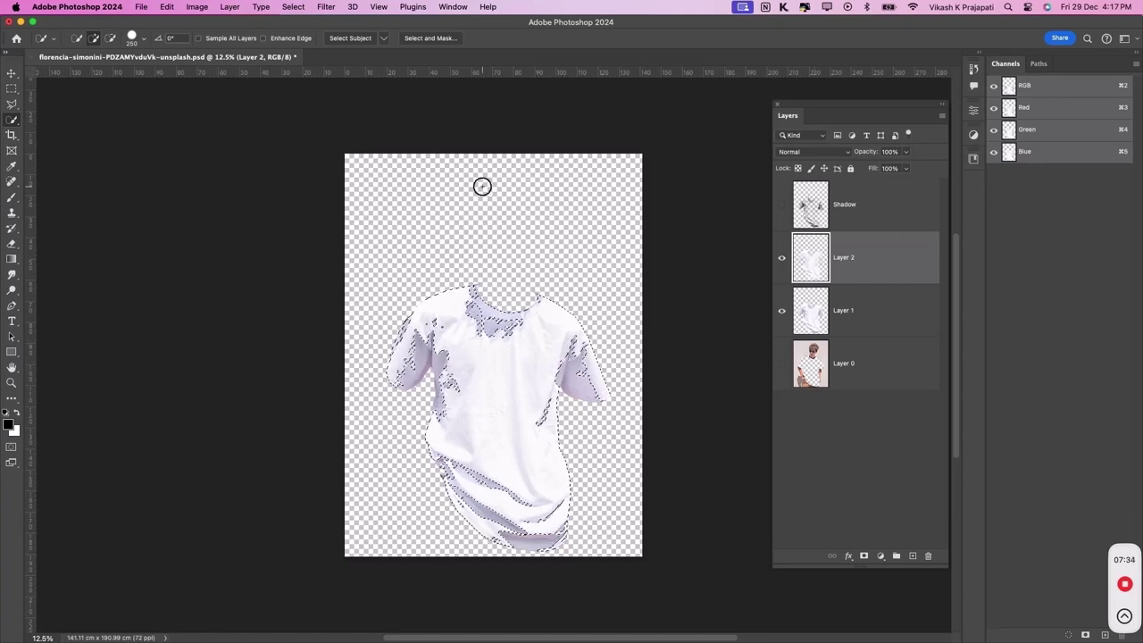
click(169, 7)
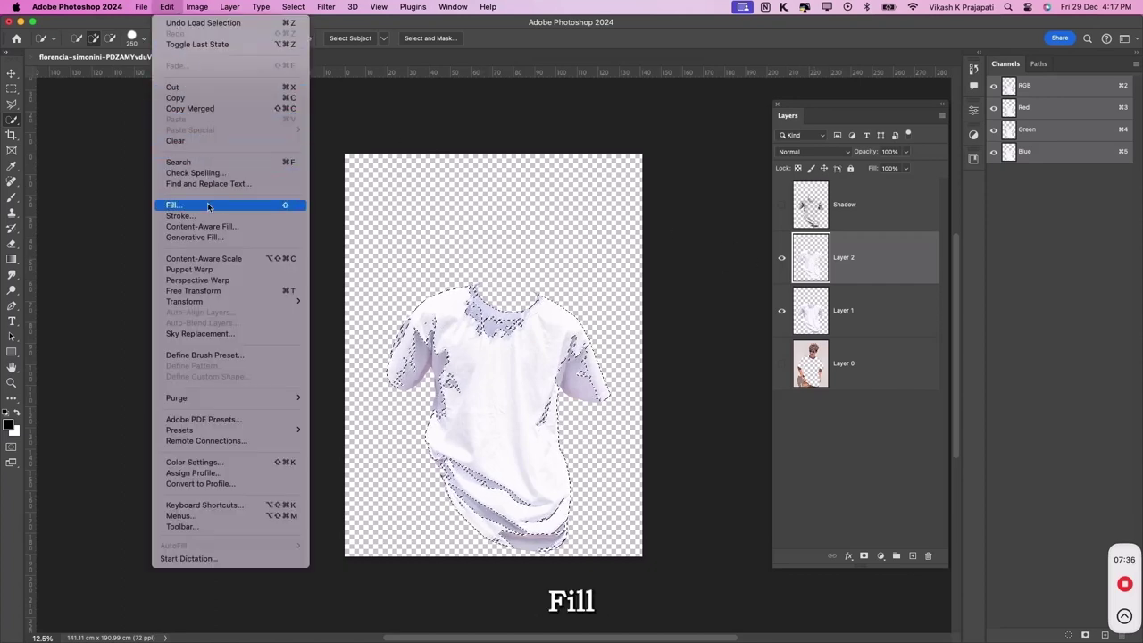
click(174, 204)
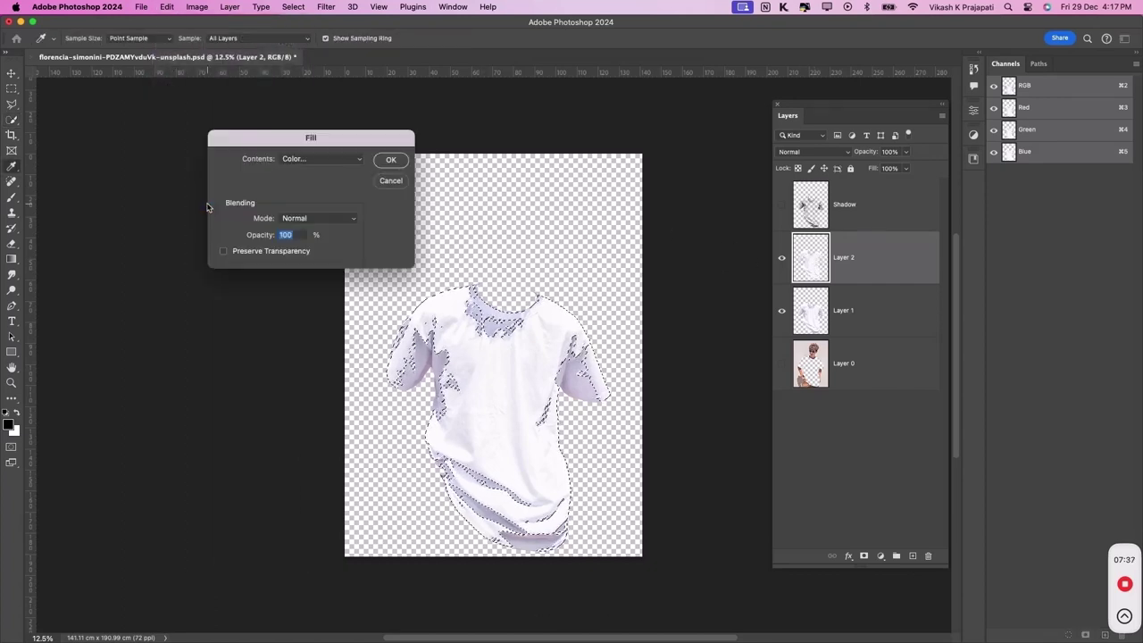
click(305, 164)
click(309, 158)
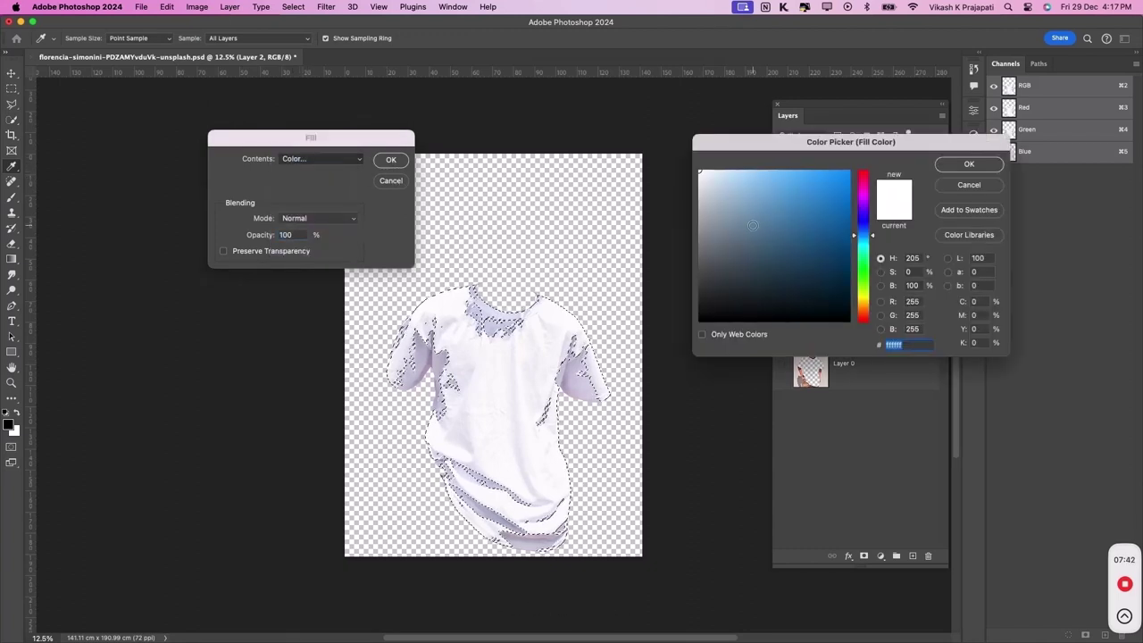
click(967, 166)
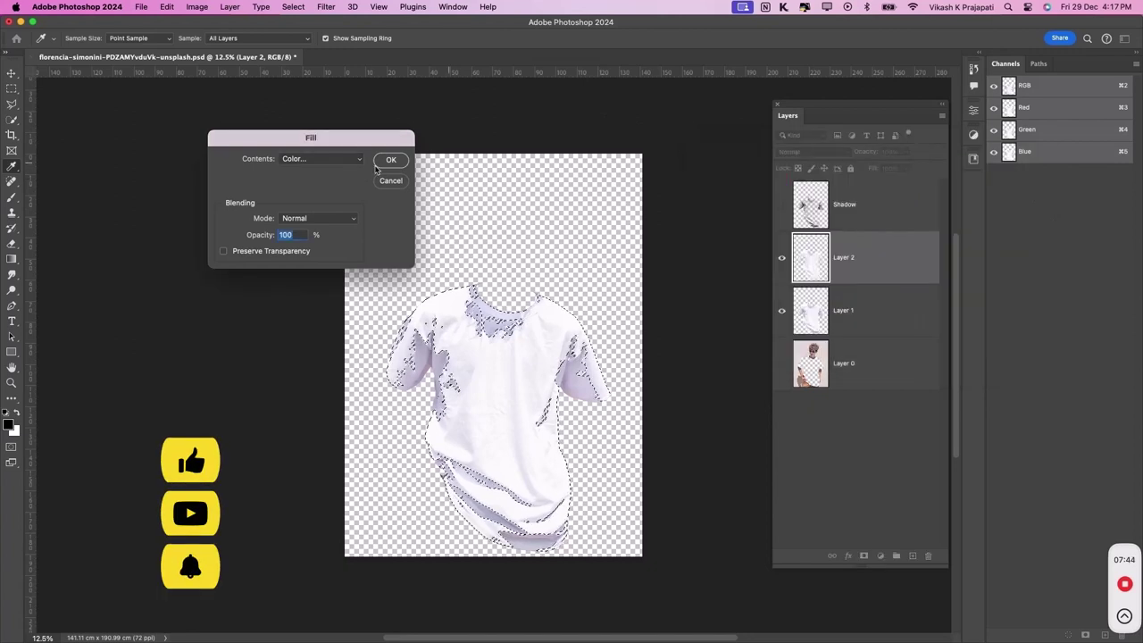
click(390, 159)
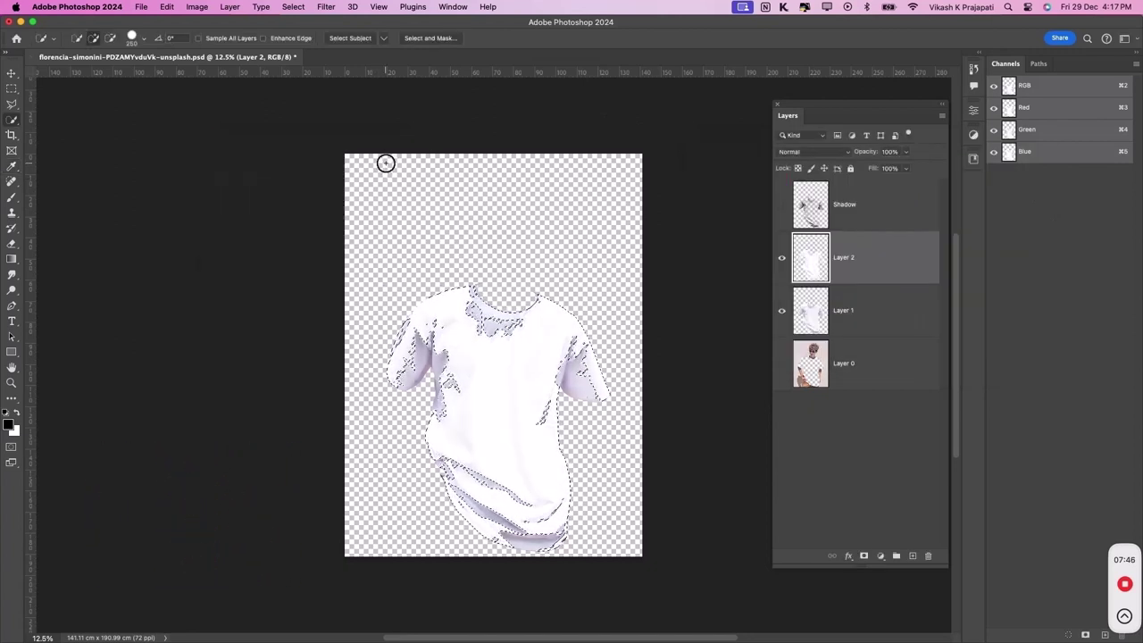
key(super+d)
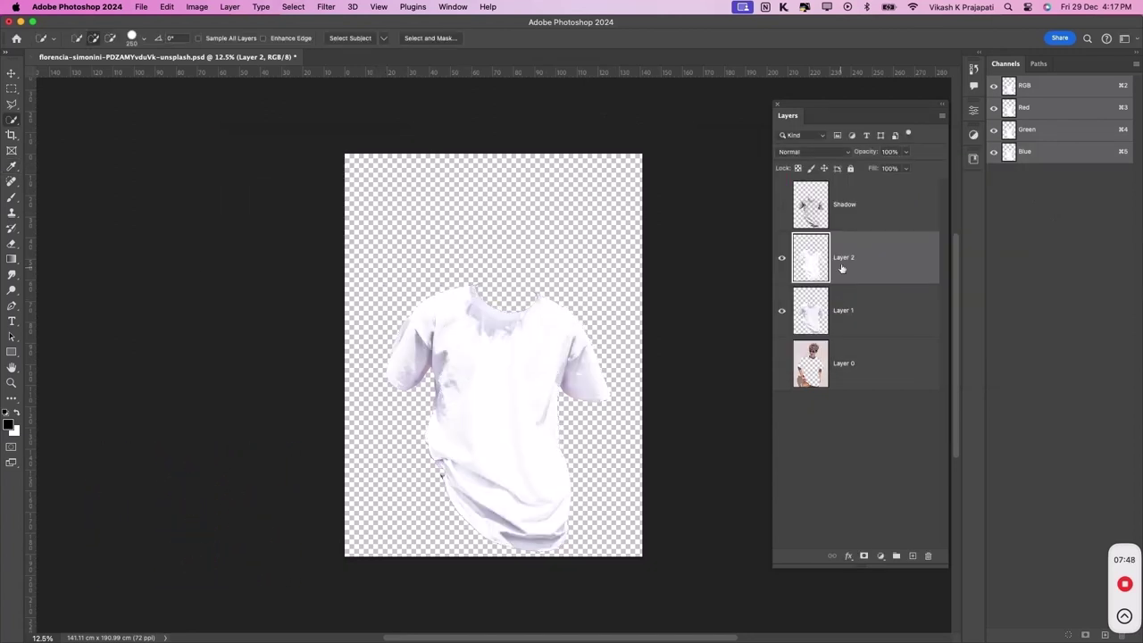
Step: Rename the layer Highlights, hide Layer 1, and show the Shadow layer
text(Highlights)
key(Return)
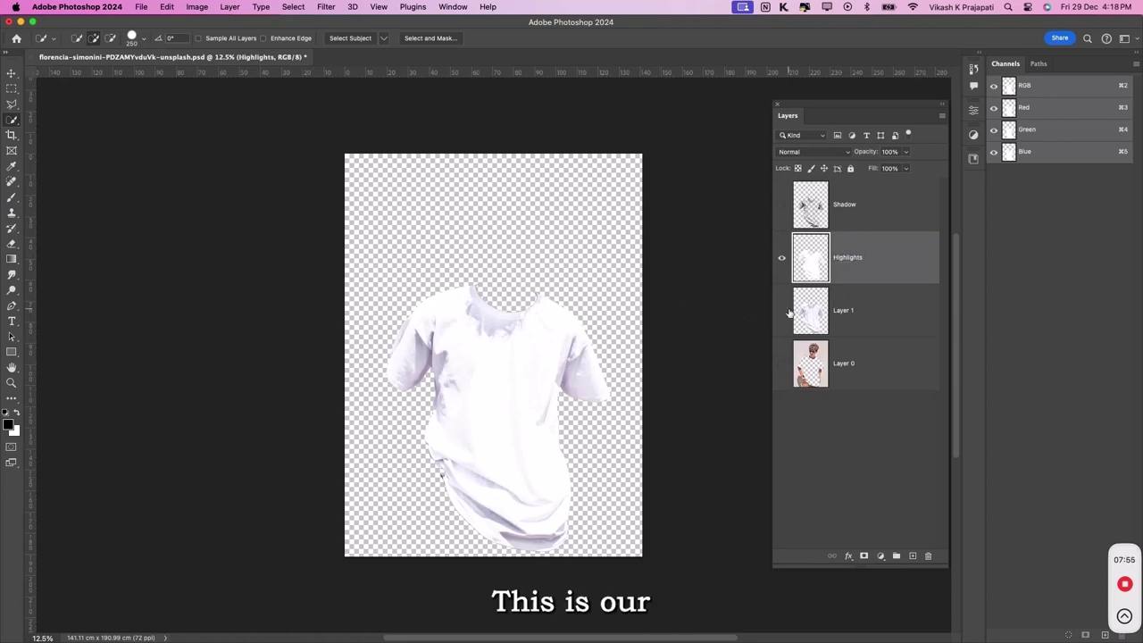
click(782, 310)
click(781, 257)
click(782, 257)
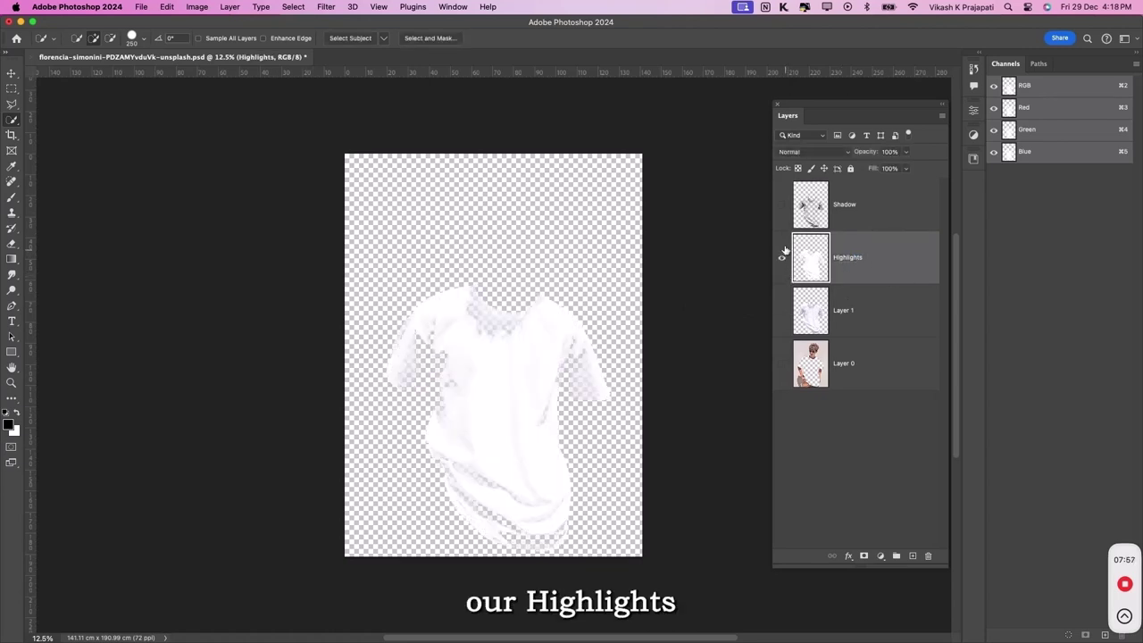
click(782, 204)
Step: Show and select Layer 0, then add a Solid Color fill layer beneath it
click(782, 363)
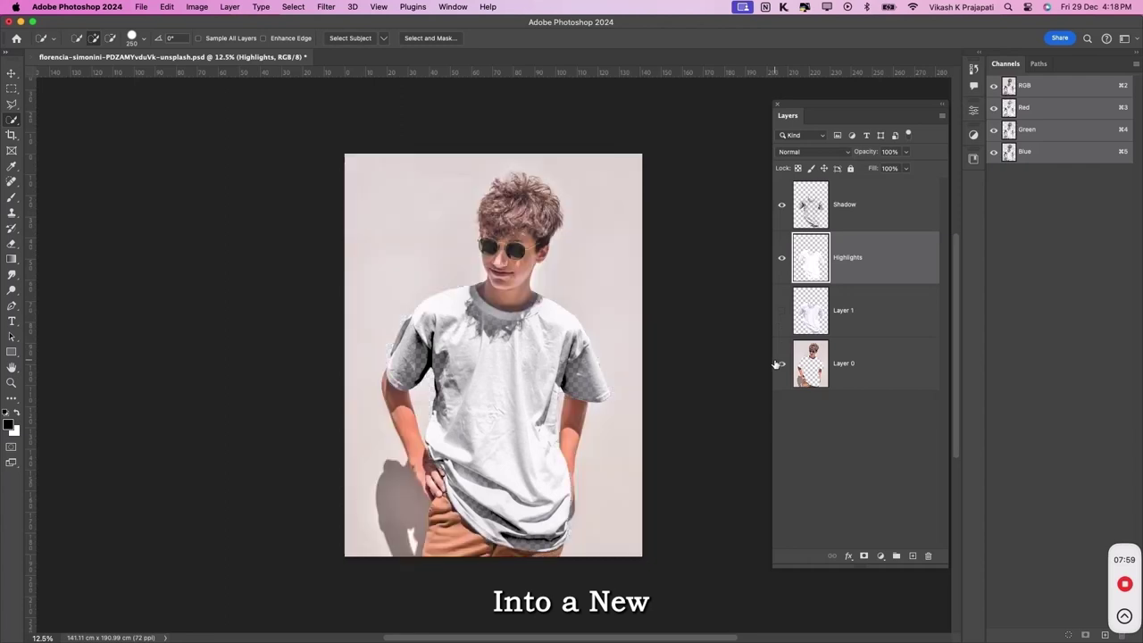
click(888, 367)
click(881, 555)
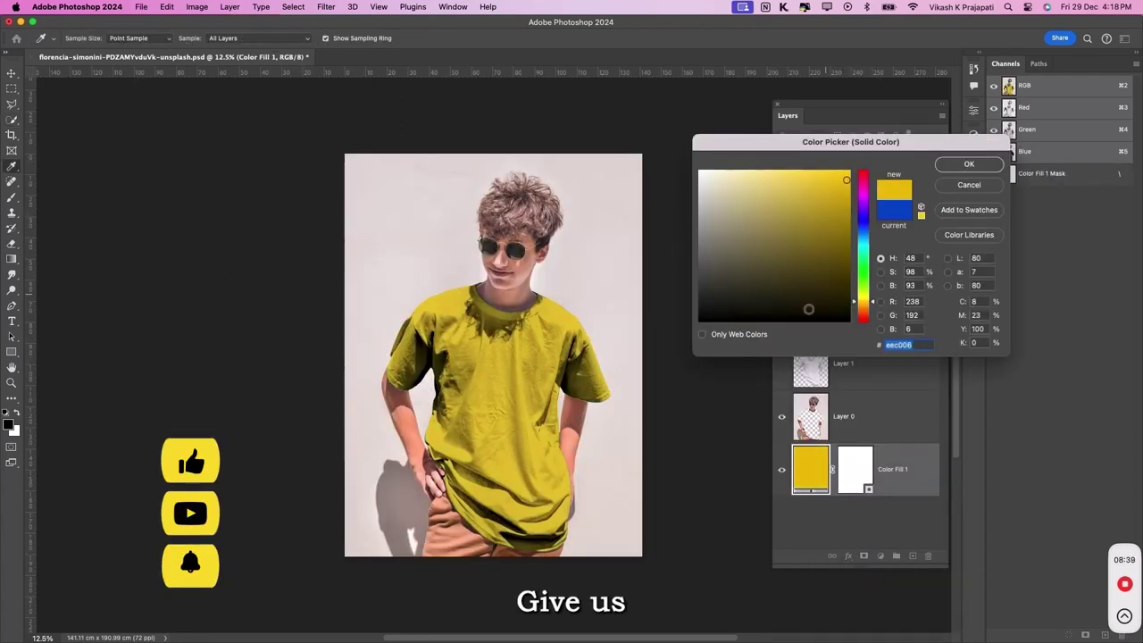
Step: Preview brown and light orange fill colours, settling on white (ffffff)
click(536, 536)
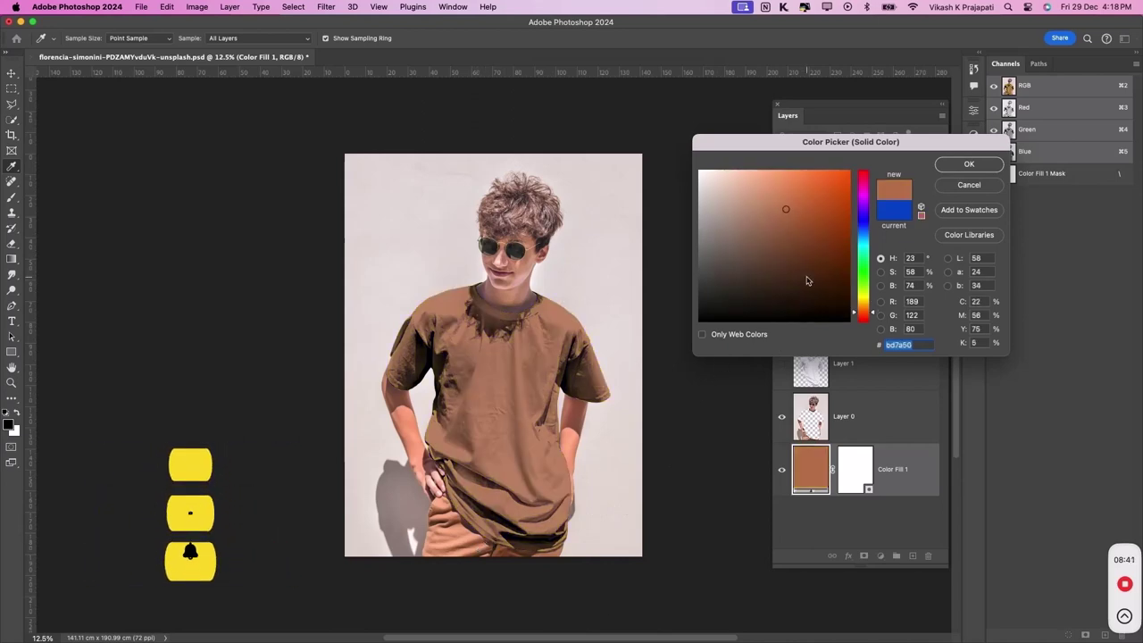
click(787, 182)
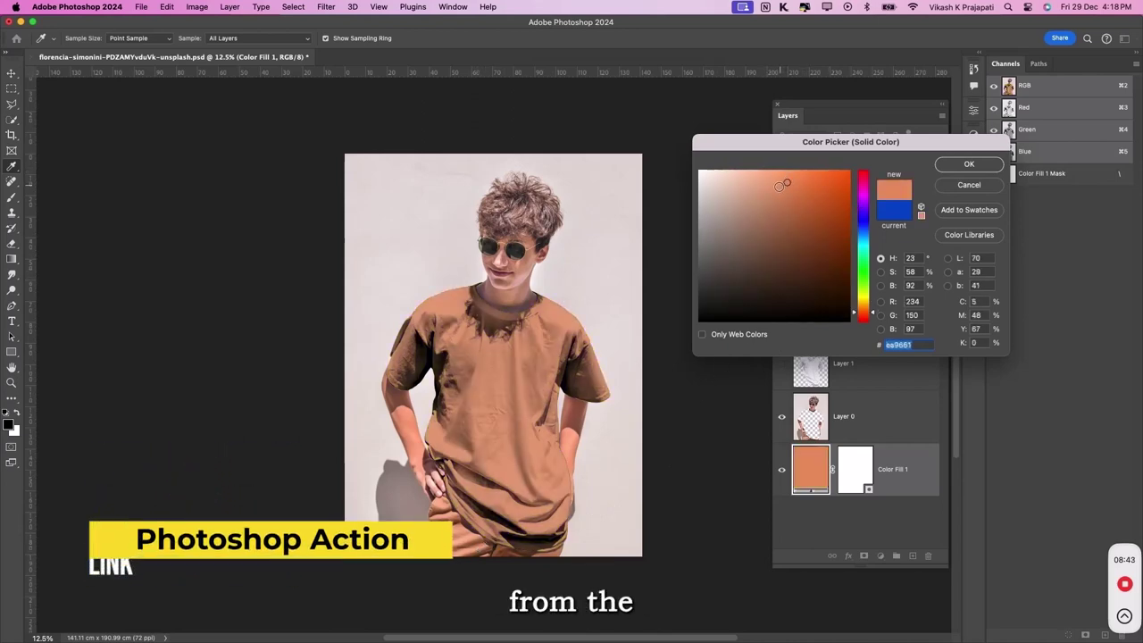
drag(786, 184, 681, 142)
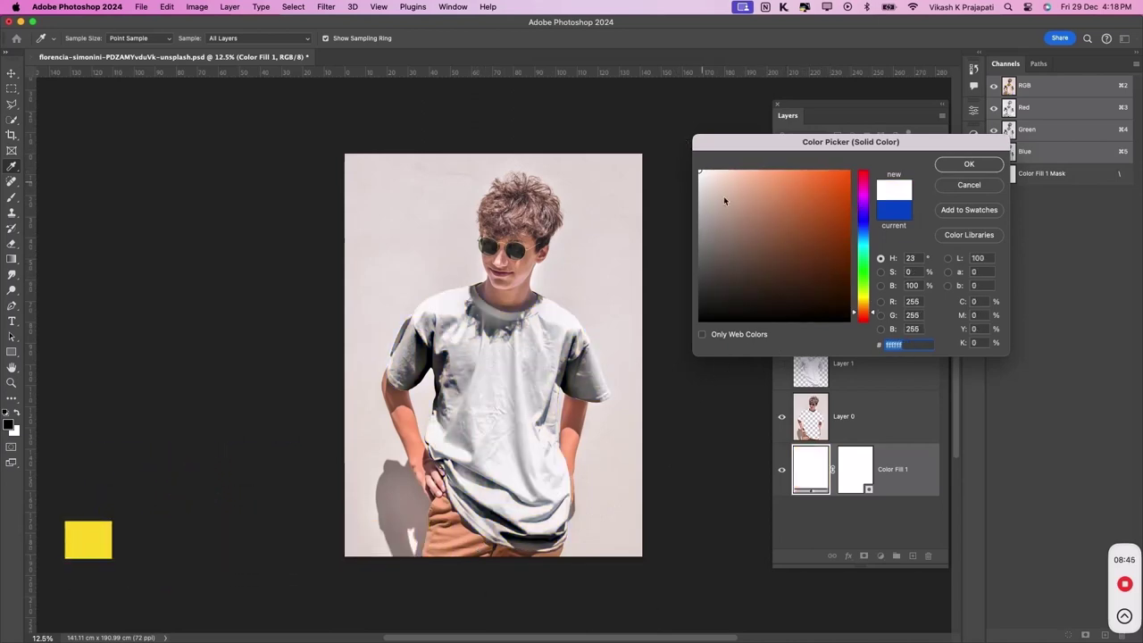